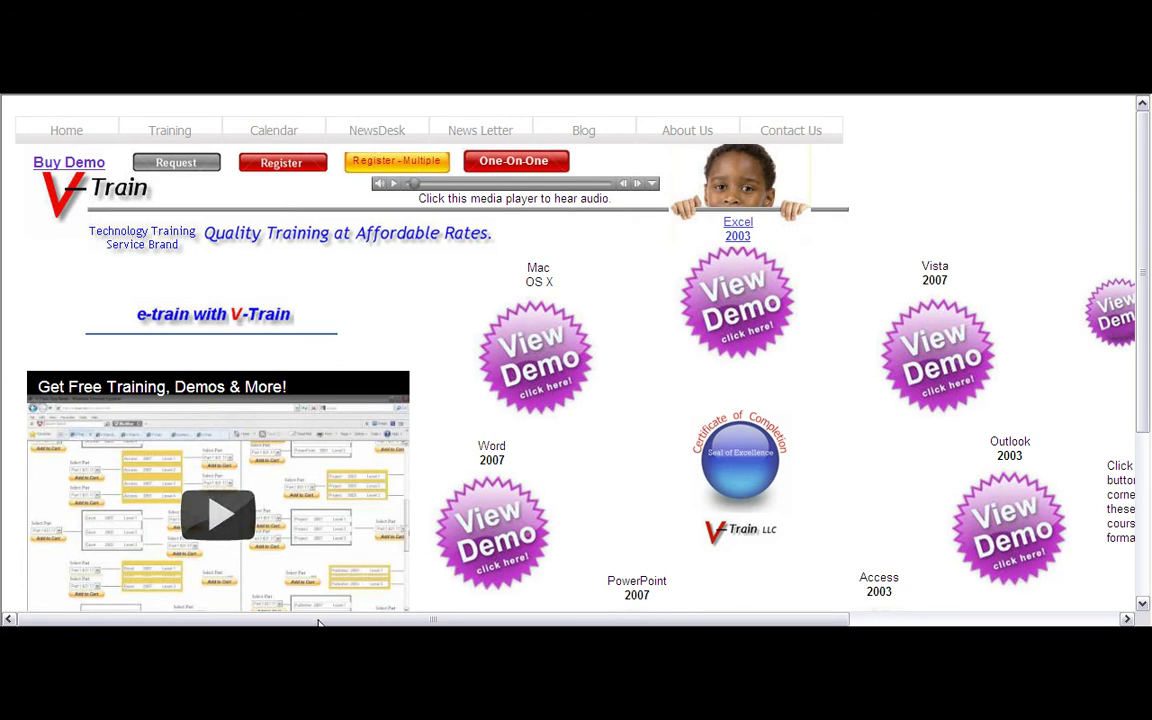
Scroll the V-Train demo page across to reach the Calculations.xls sales workbook
drag(318, 622, 600, 618)
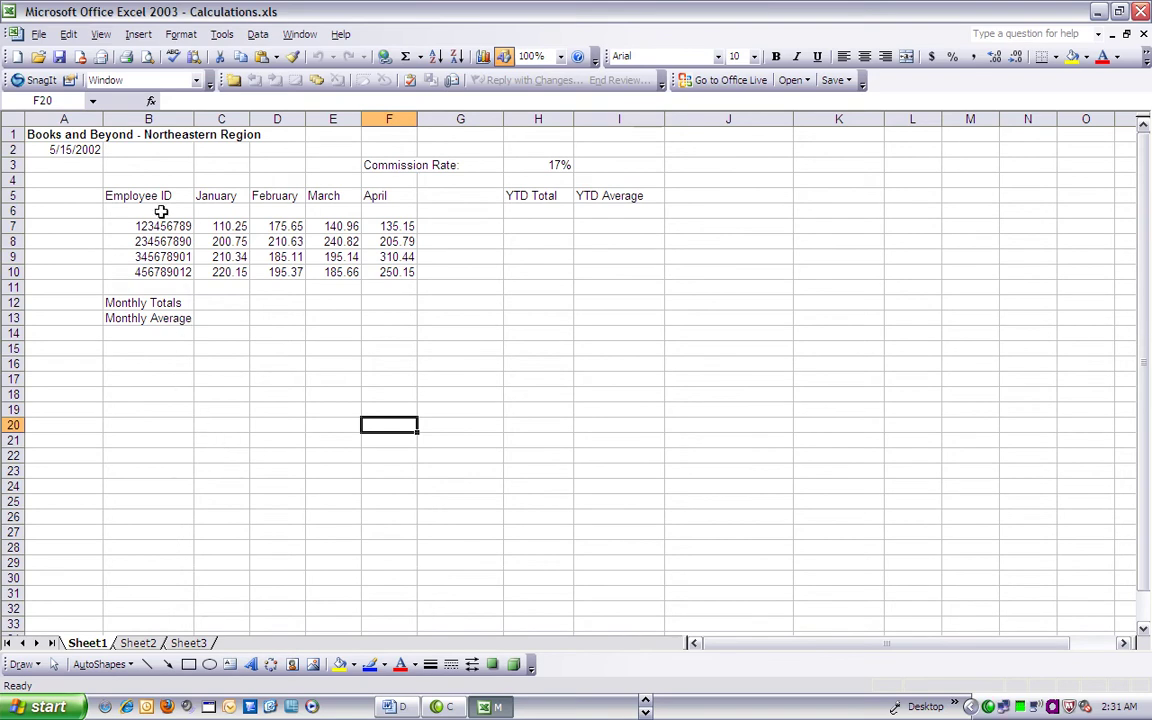
click(150, 102)
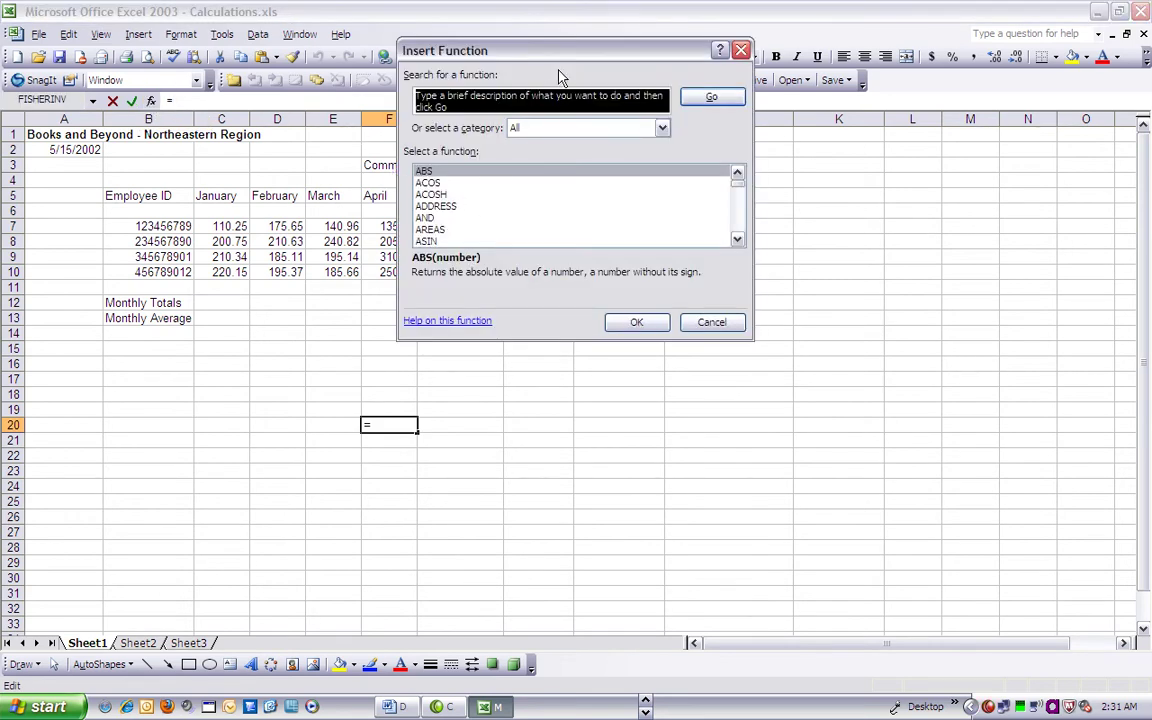
drag(563, 57, 593, 187)
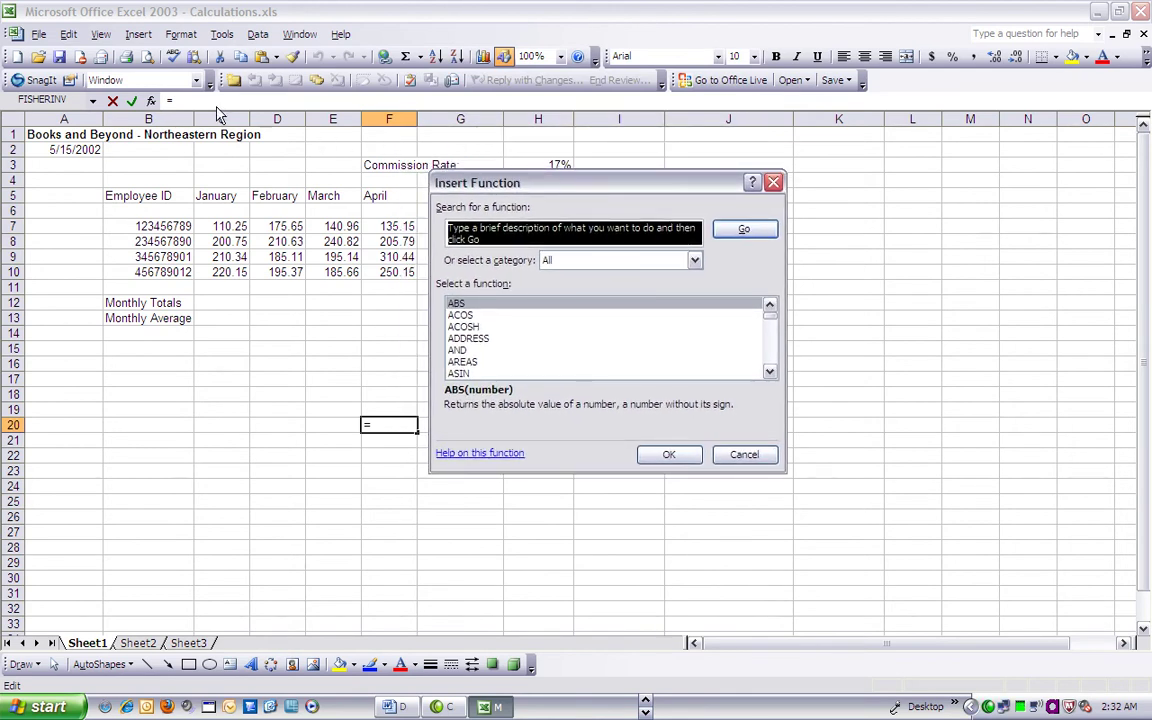
double_click(458, 350)
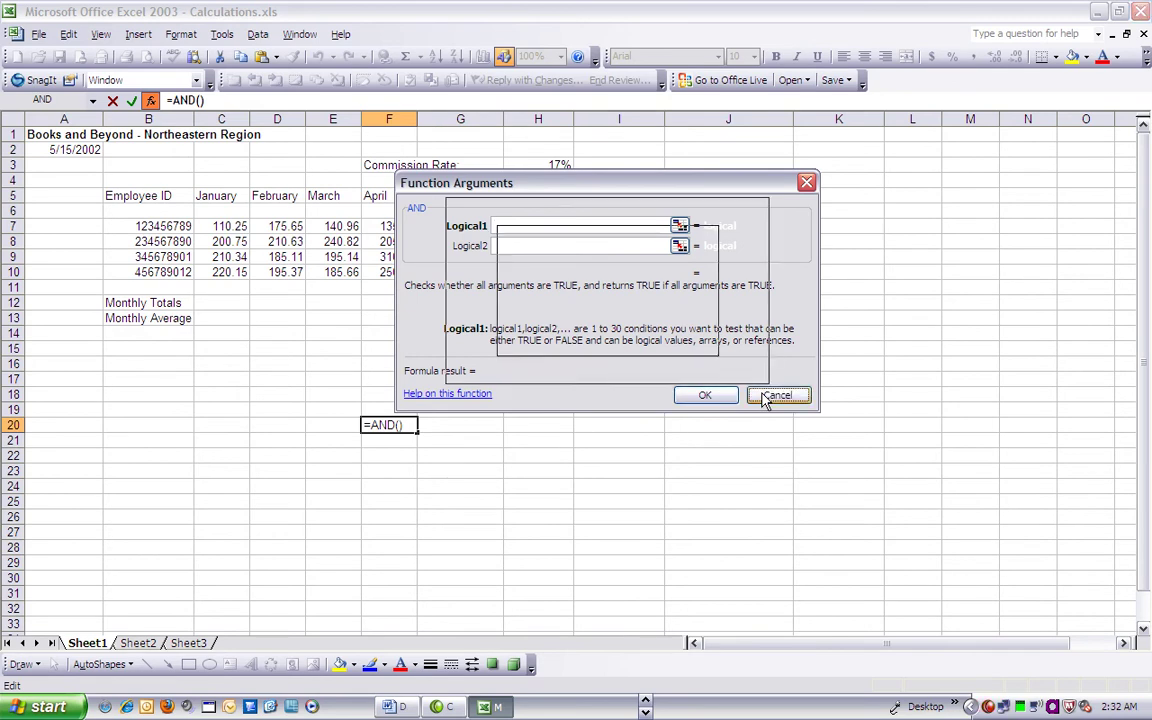
click(767, 396)
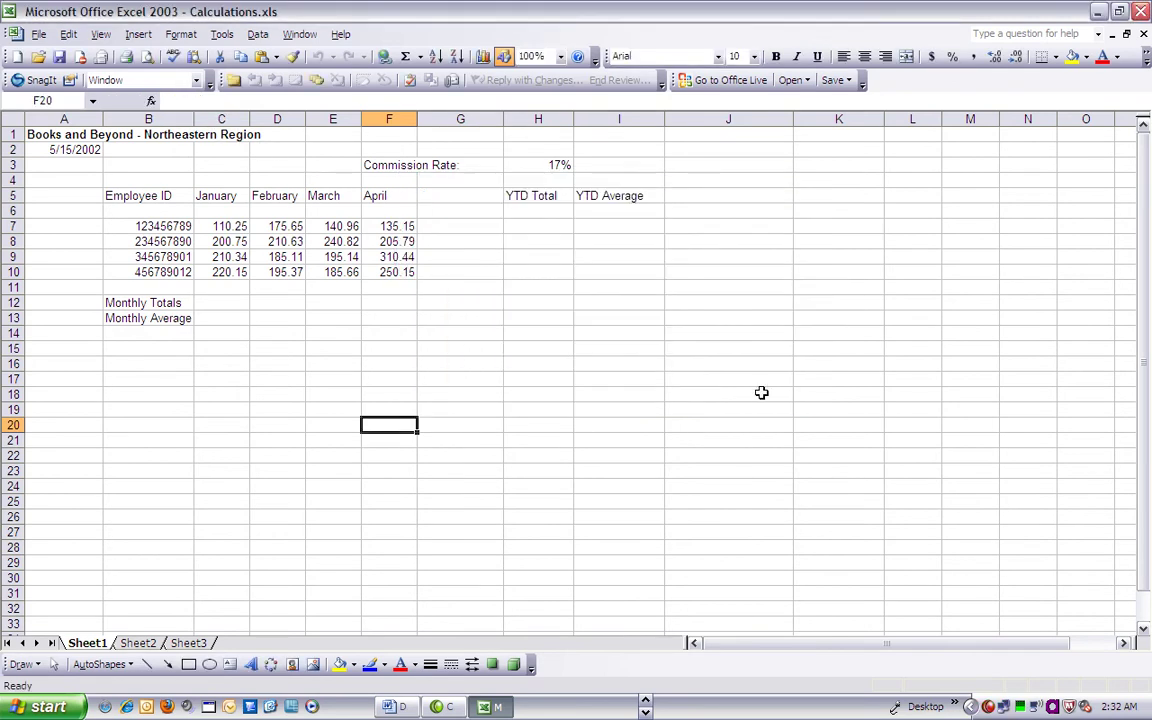
click(150, 102)
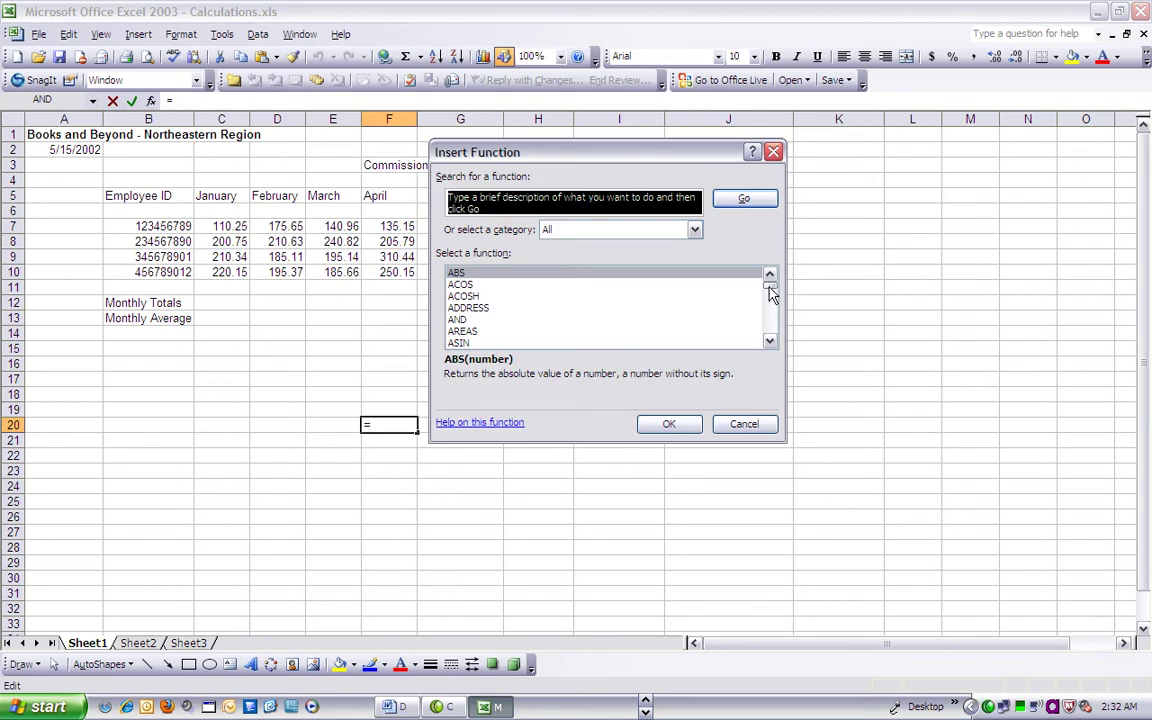
drag(771, 290, 771, 304)
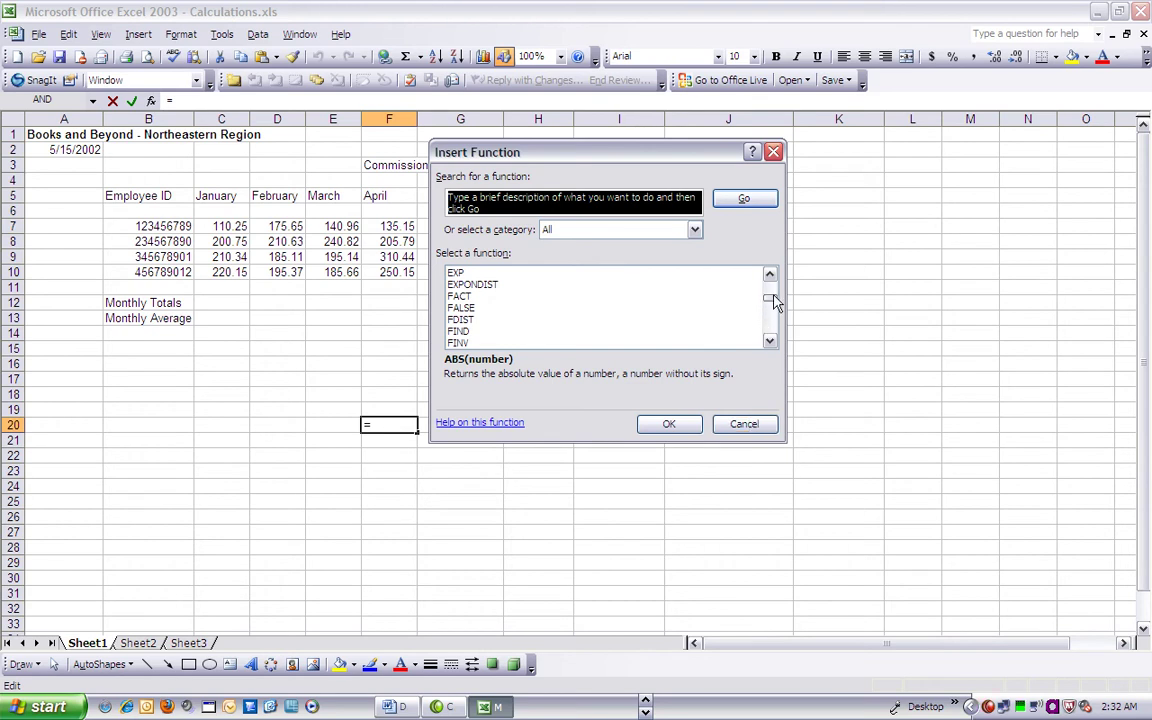
drag(771, 298, 773, 310)
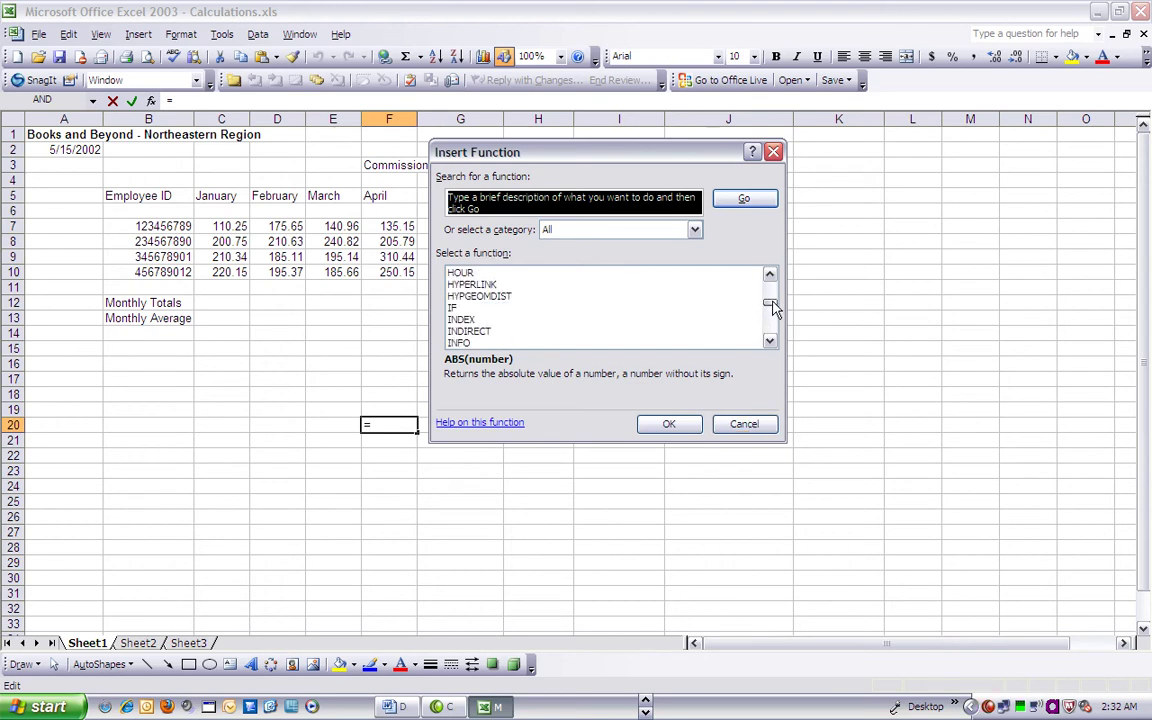
click(749, 424)
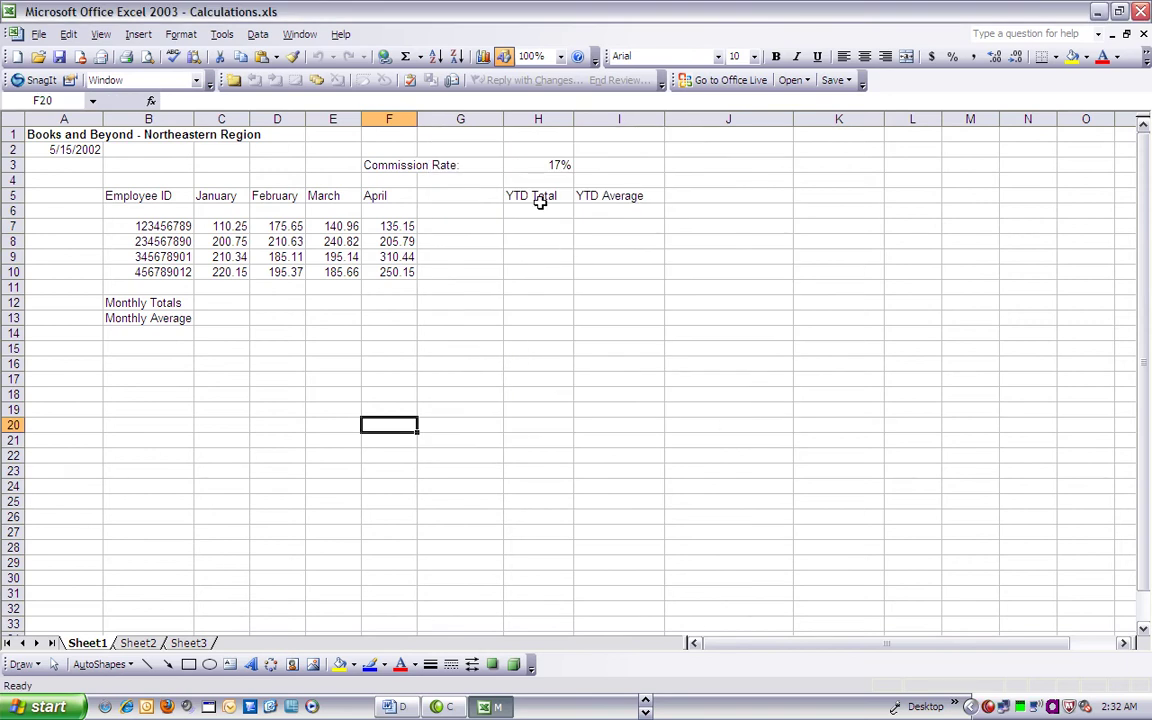
drag(538, 198, 586, 282)
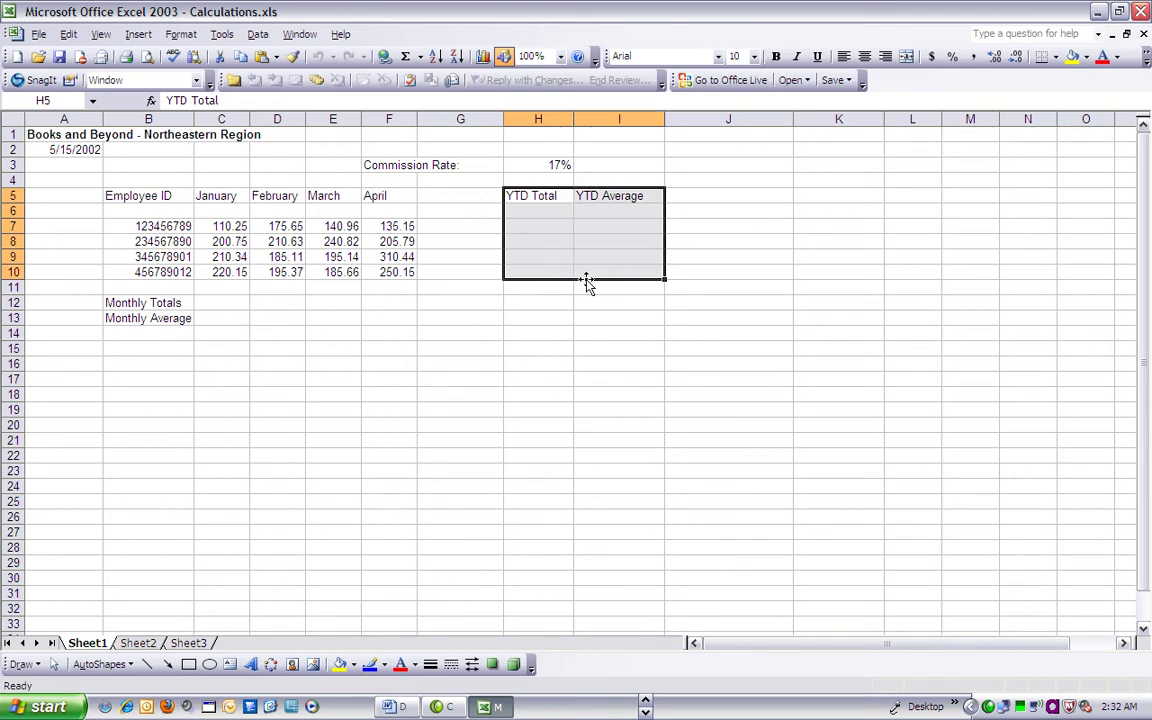
click(214, 227)
drag(222, 228, 377, 271)
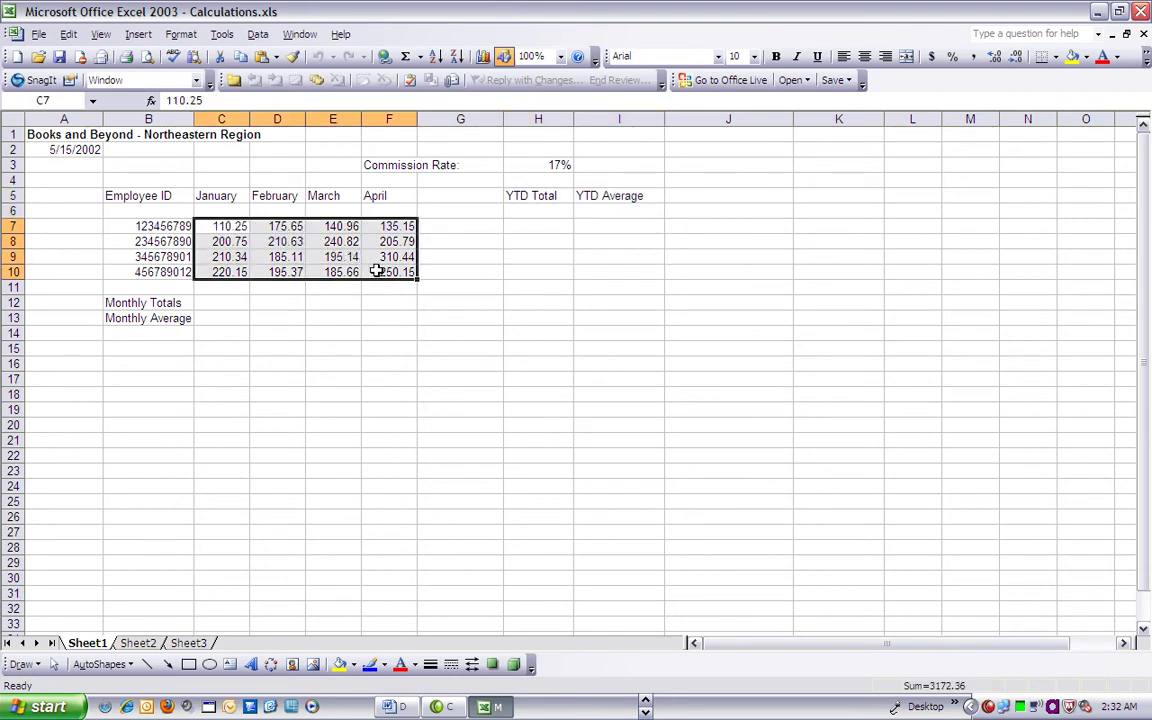
click(232, 308)
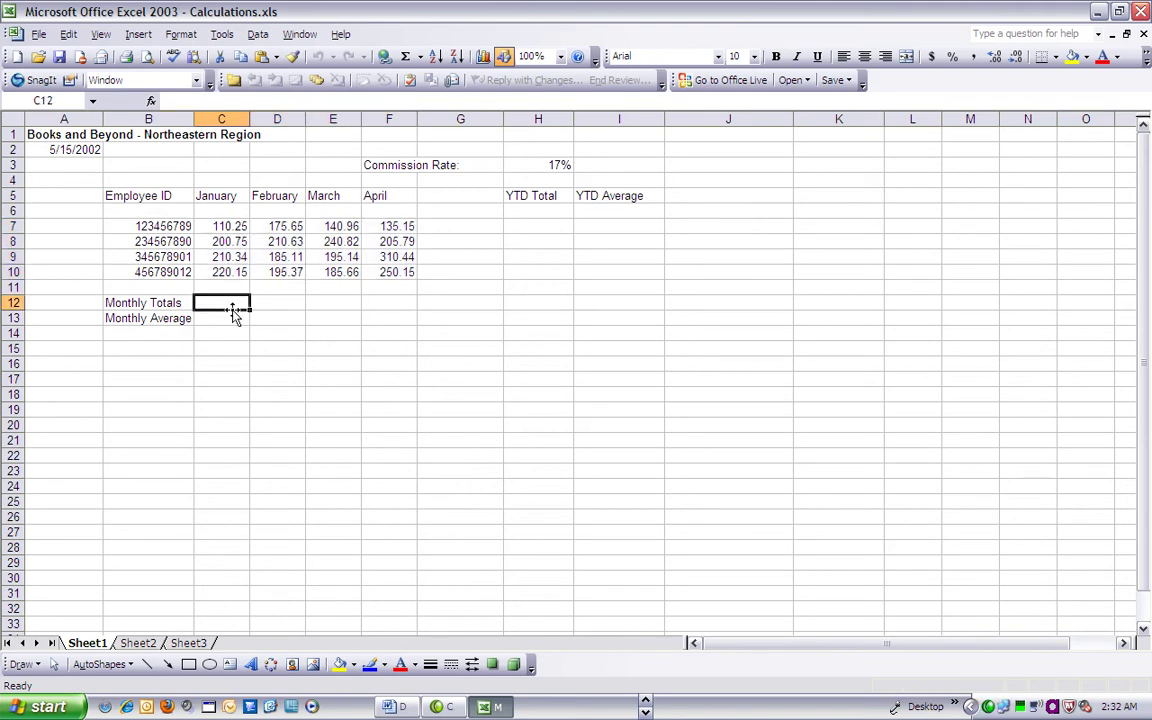
click(420, 57)
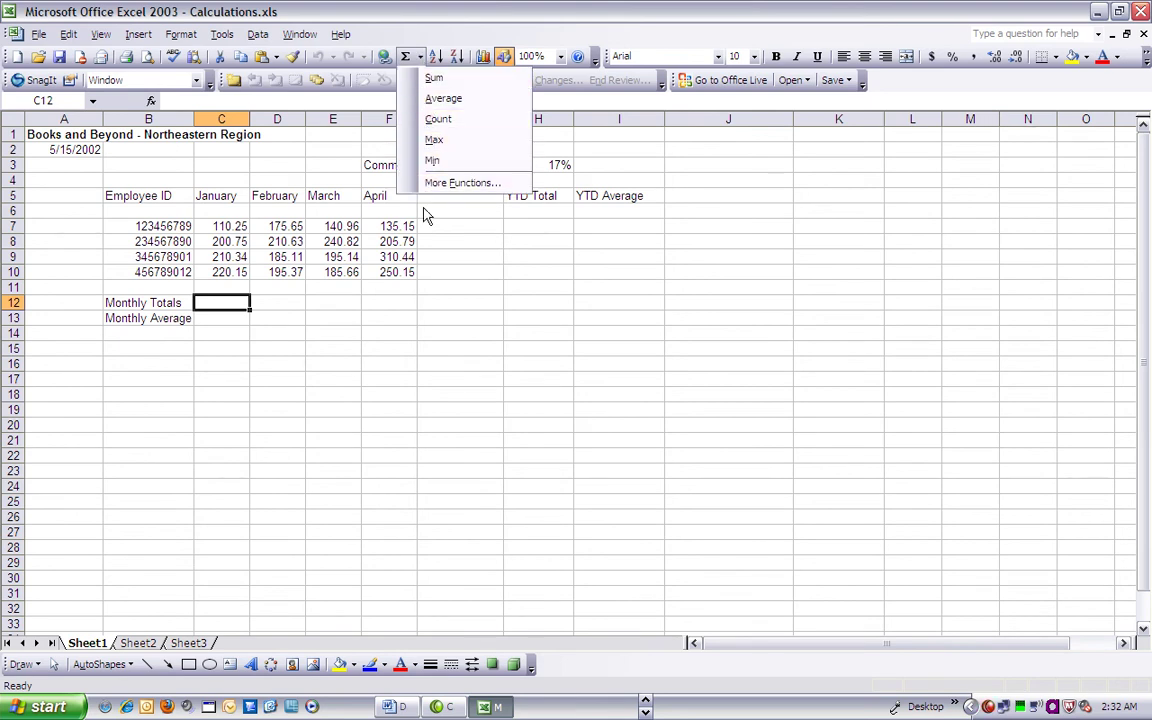
click(406, 334)
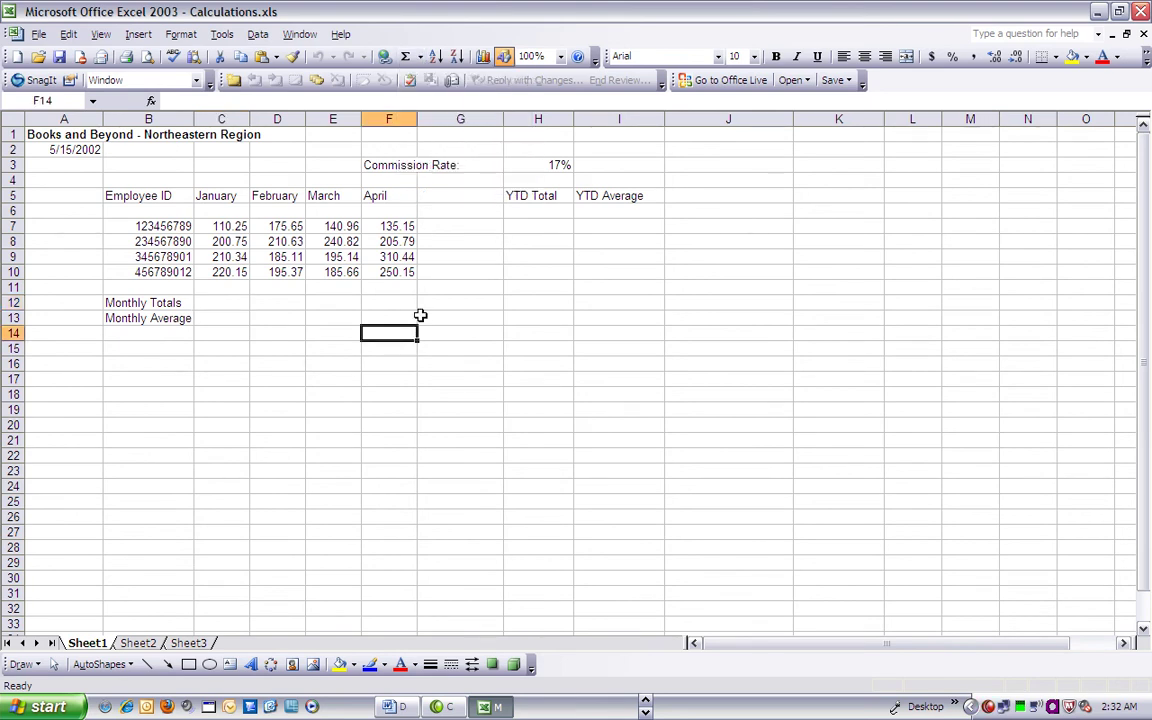
click(393, 378)
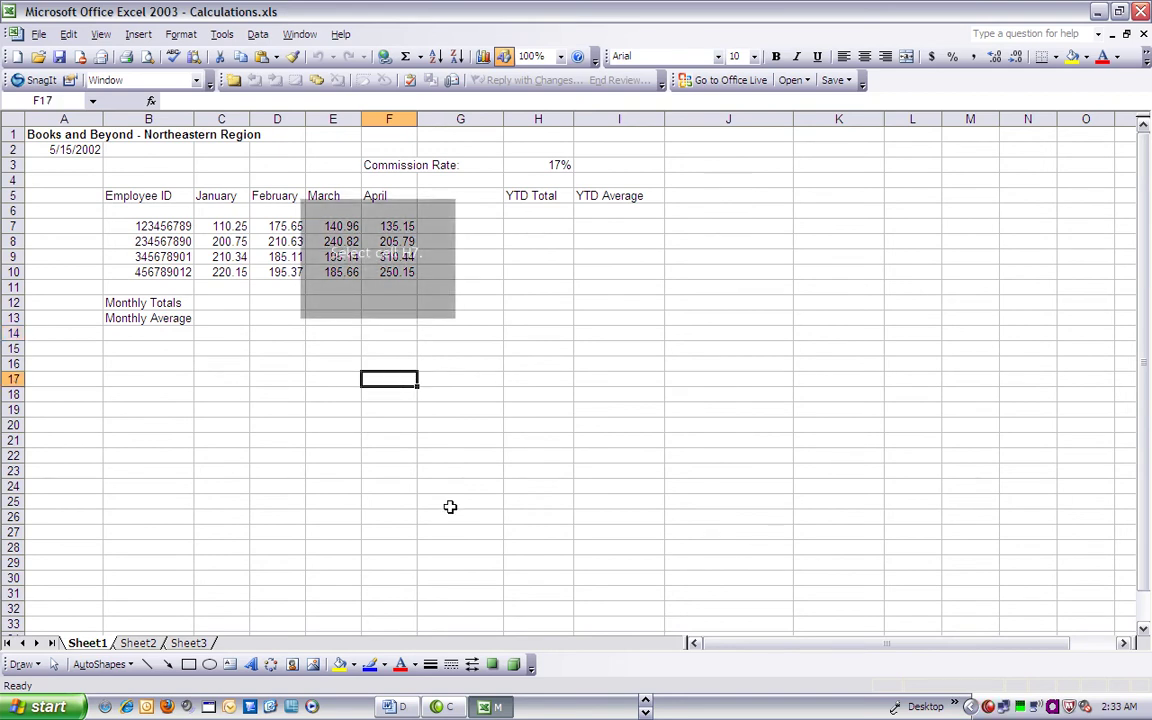
key(ctrl+g)
text(h7)
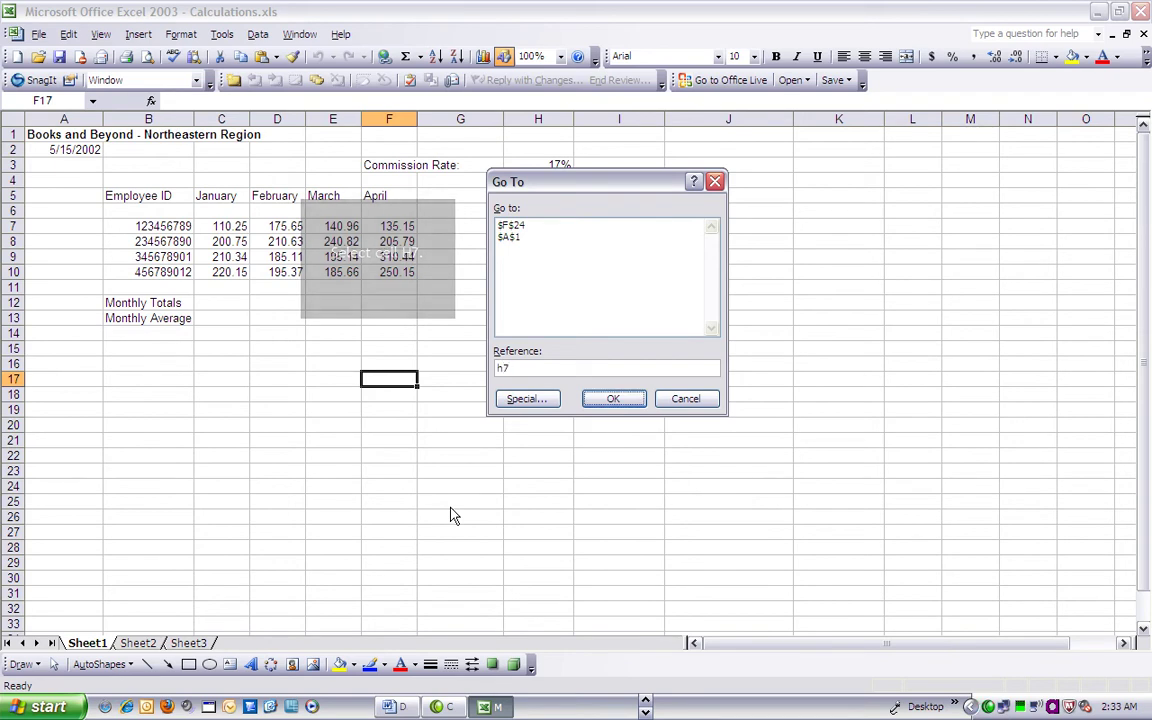
key(Return)
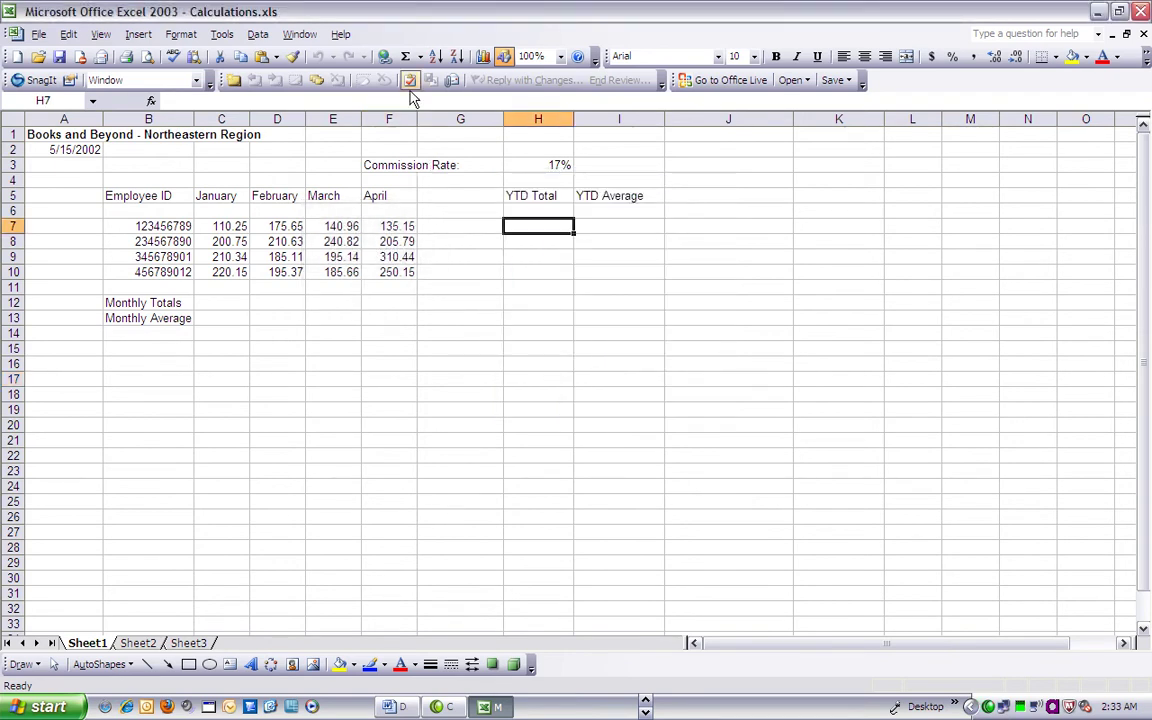
Enter =SUM(C7:F7) in H7 with AutoSum, giving a YTD Total of 562.01
click(405, 57)
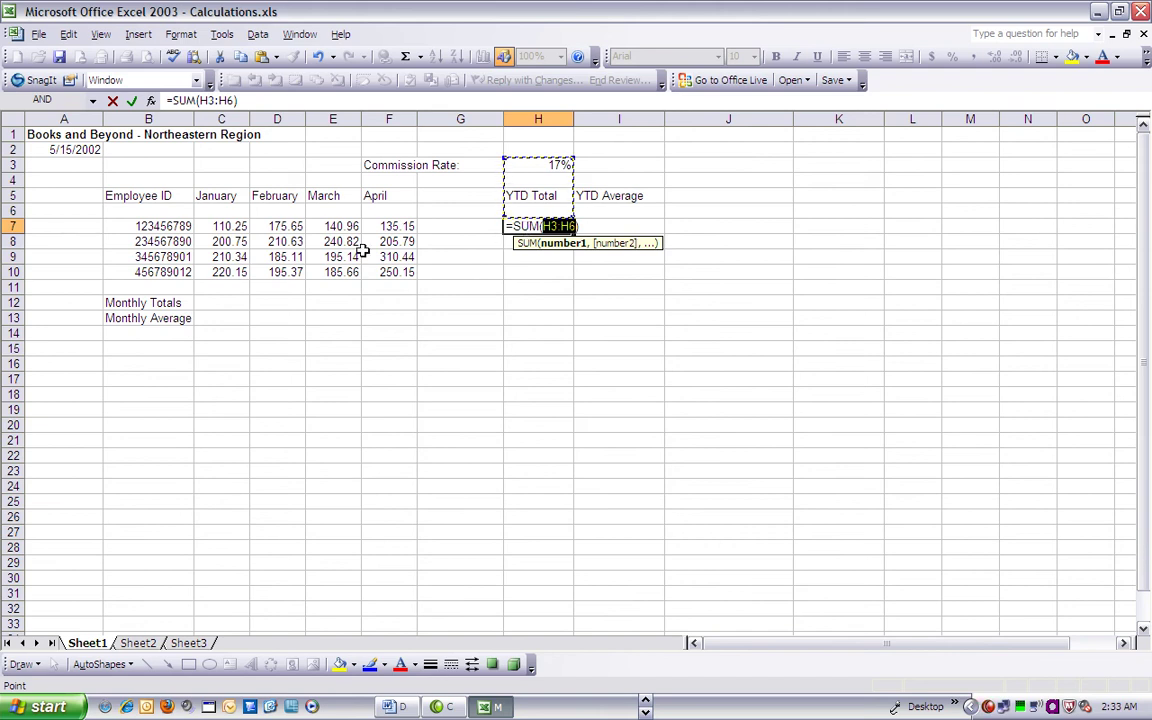
drag(226, 224, 373, 227)
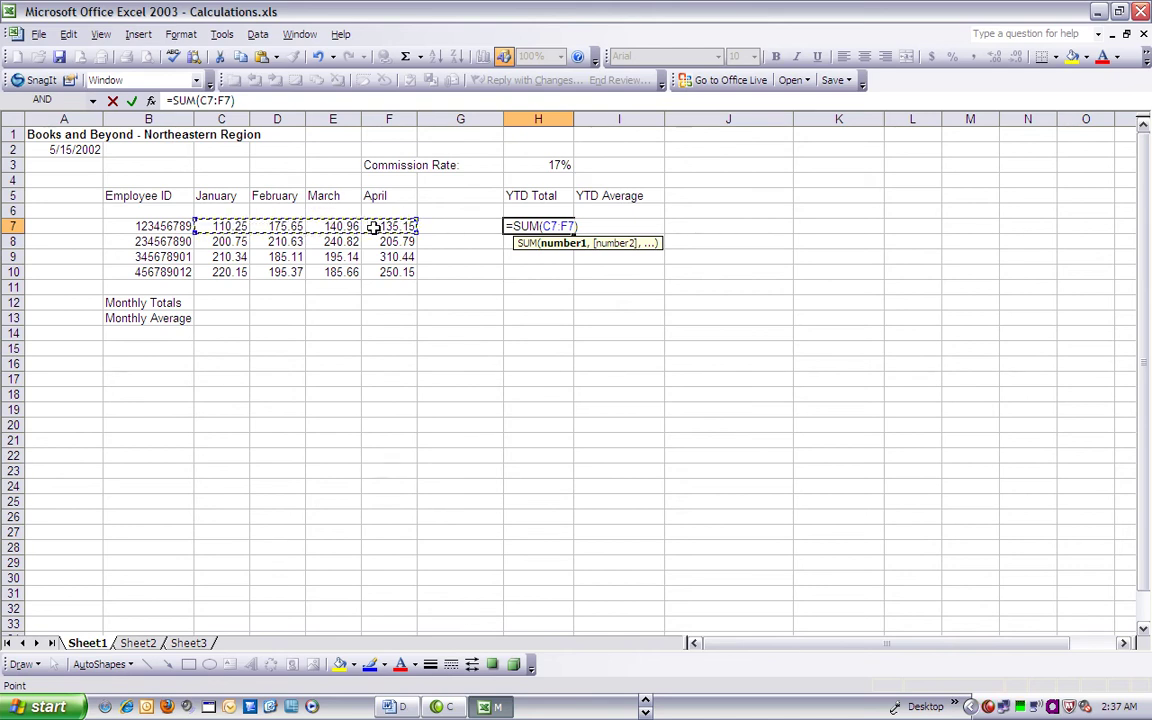
key(Return)
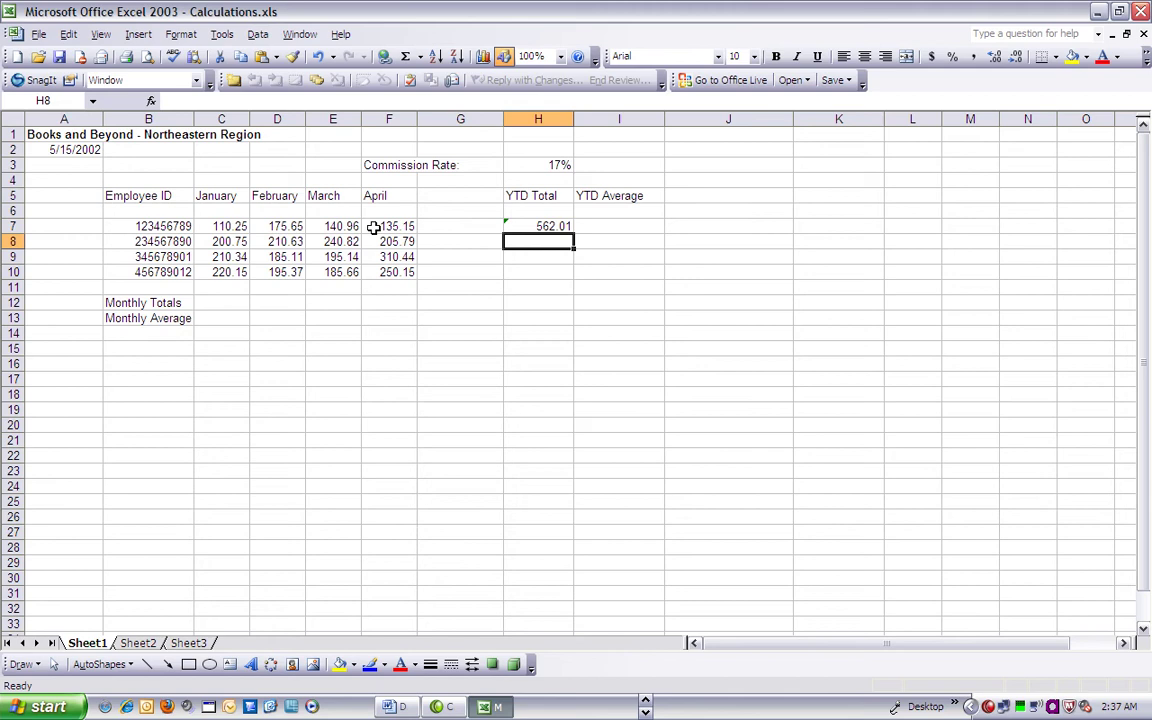
click(526, 225)
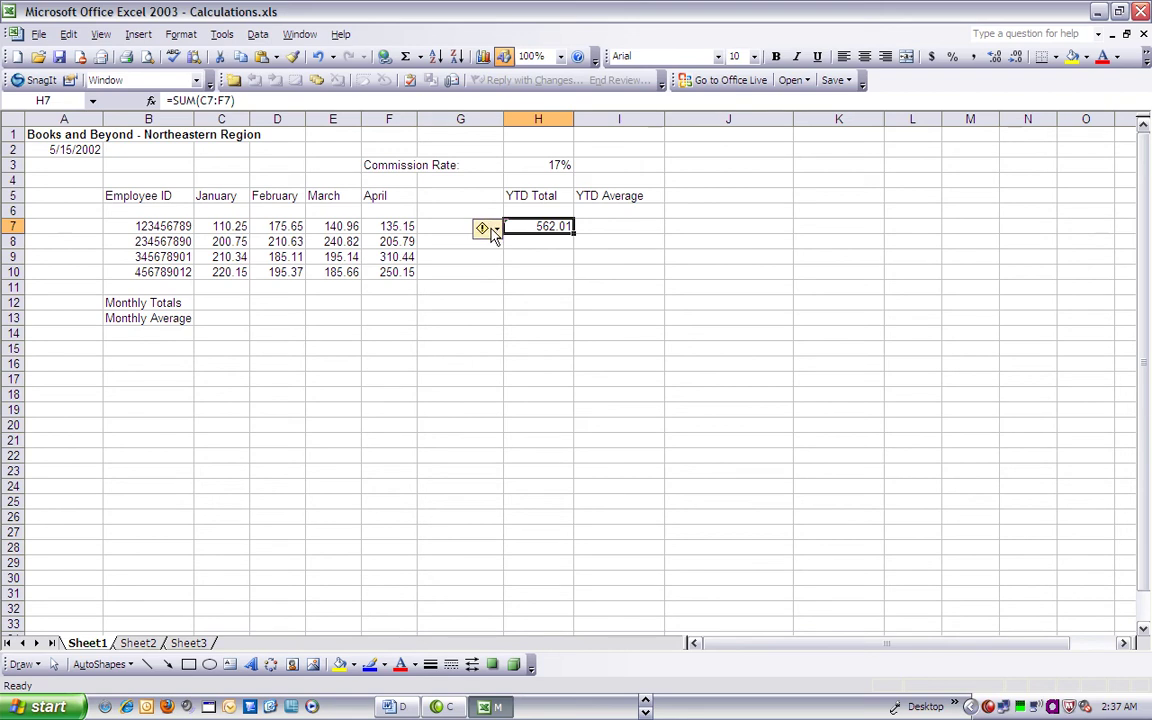
mouse_move(494, 231)
Insert a SUM function in H8 over C8:F8 via Insert Function, giving 857.99
click(535, 241)
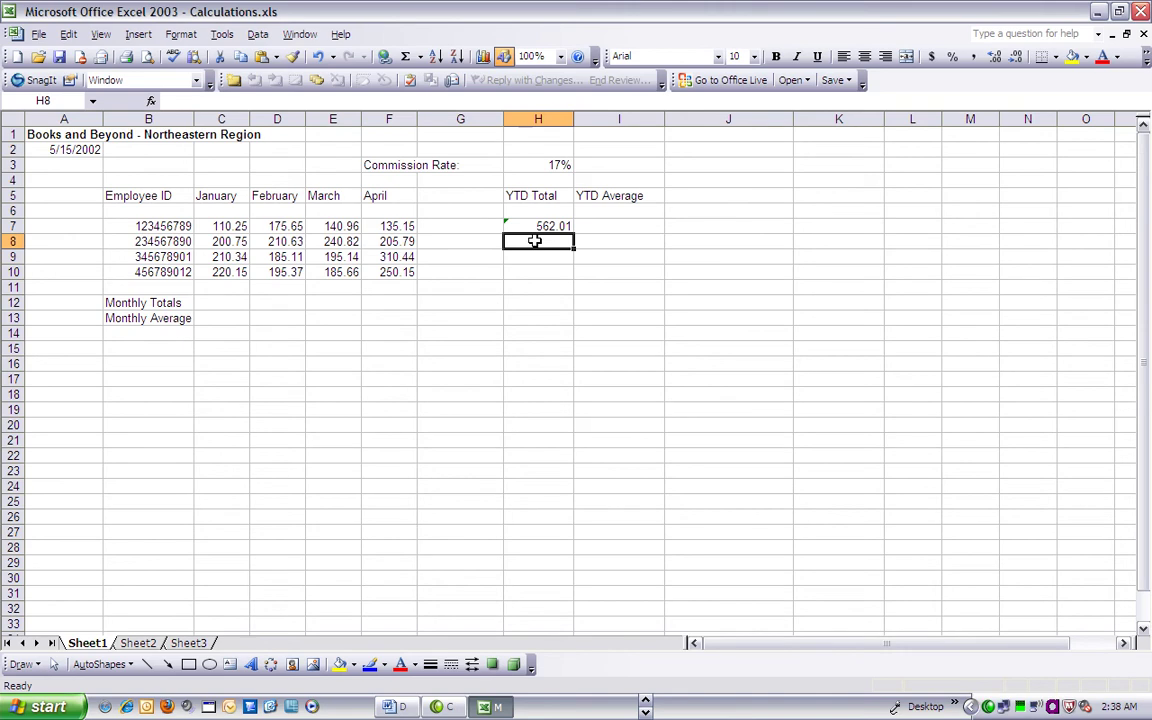
click(140, 35)
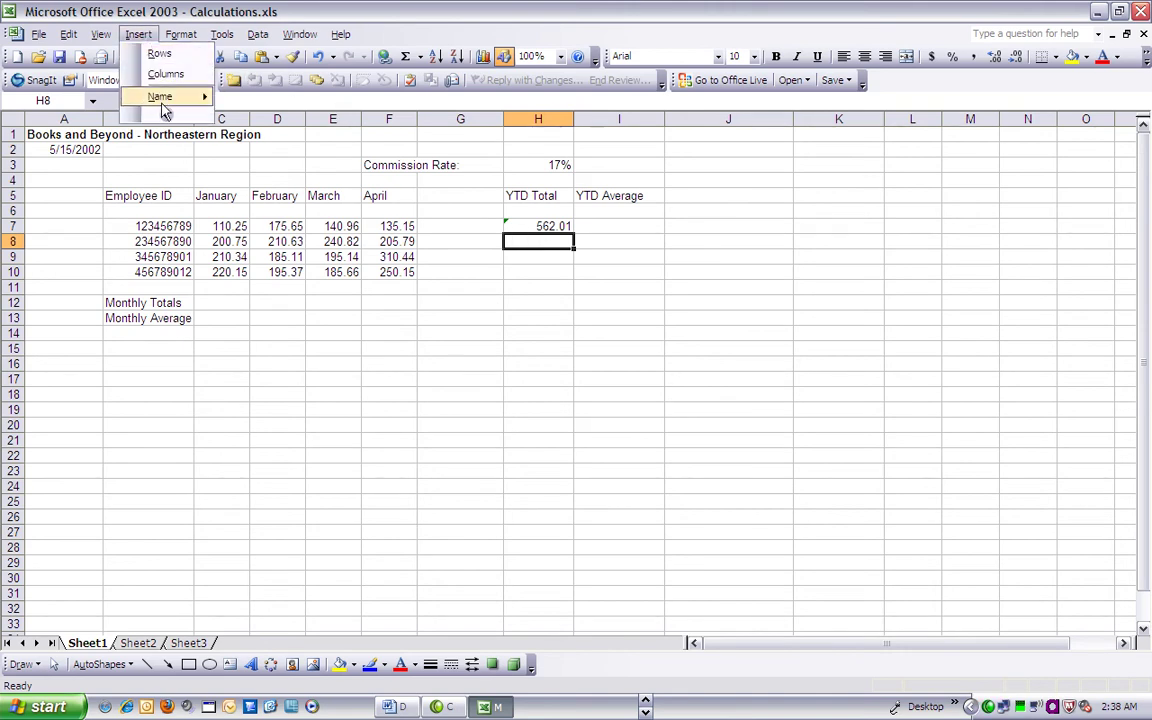
click(165, 117)
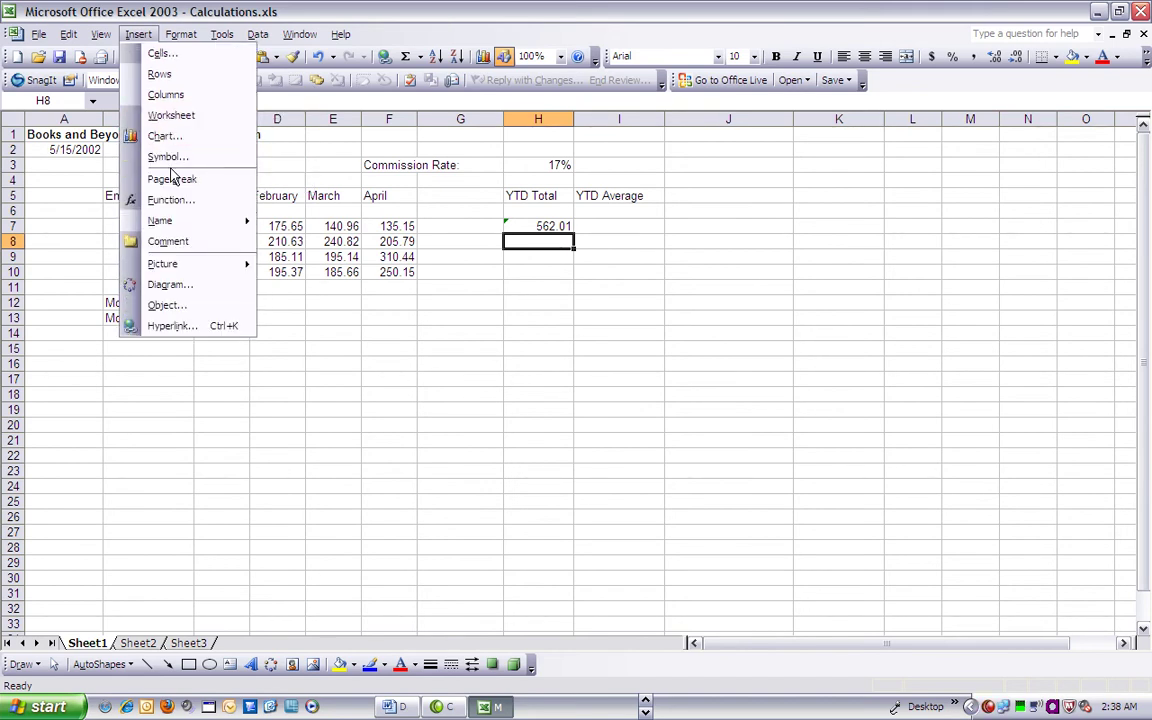
click(166, 199)
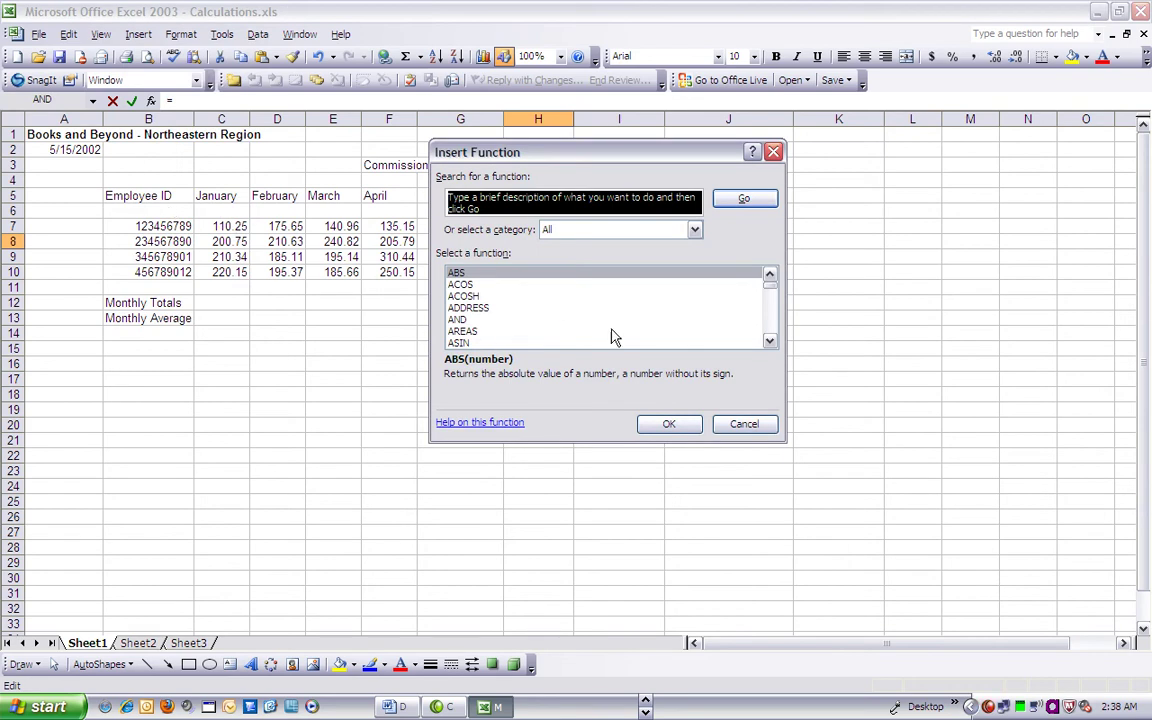
text(sum)
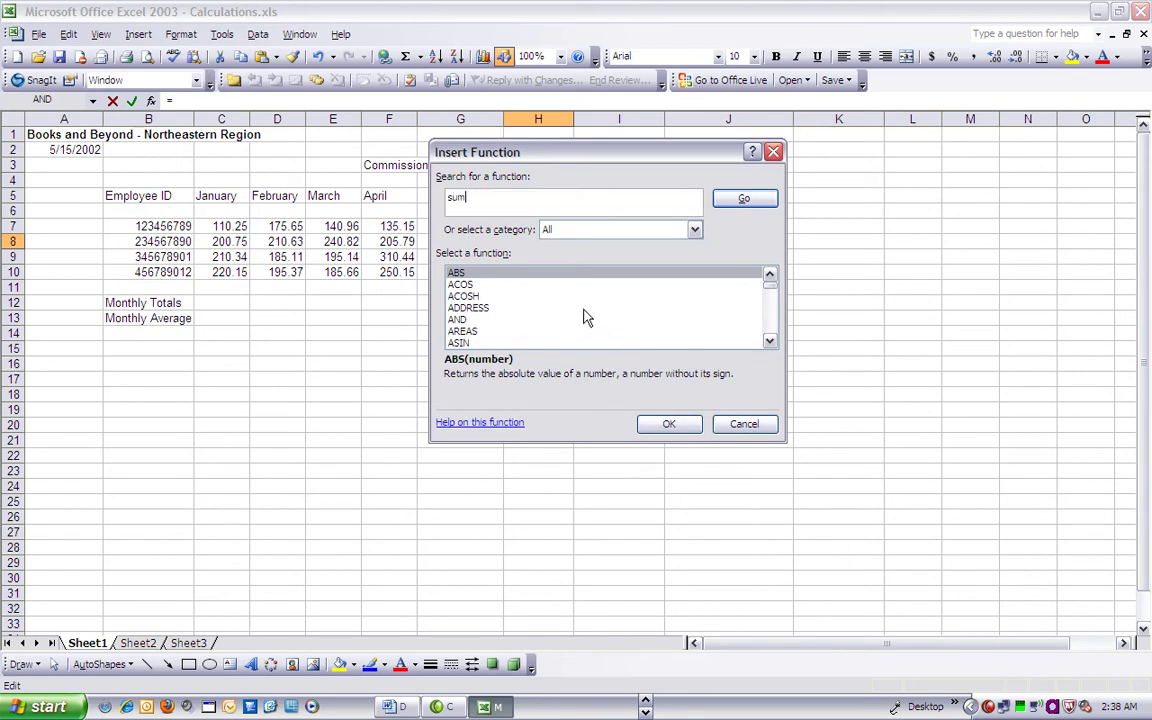
key(Return)
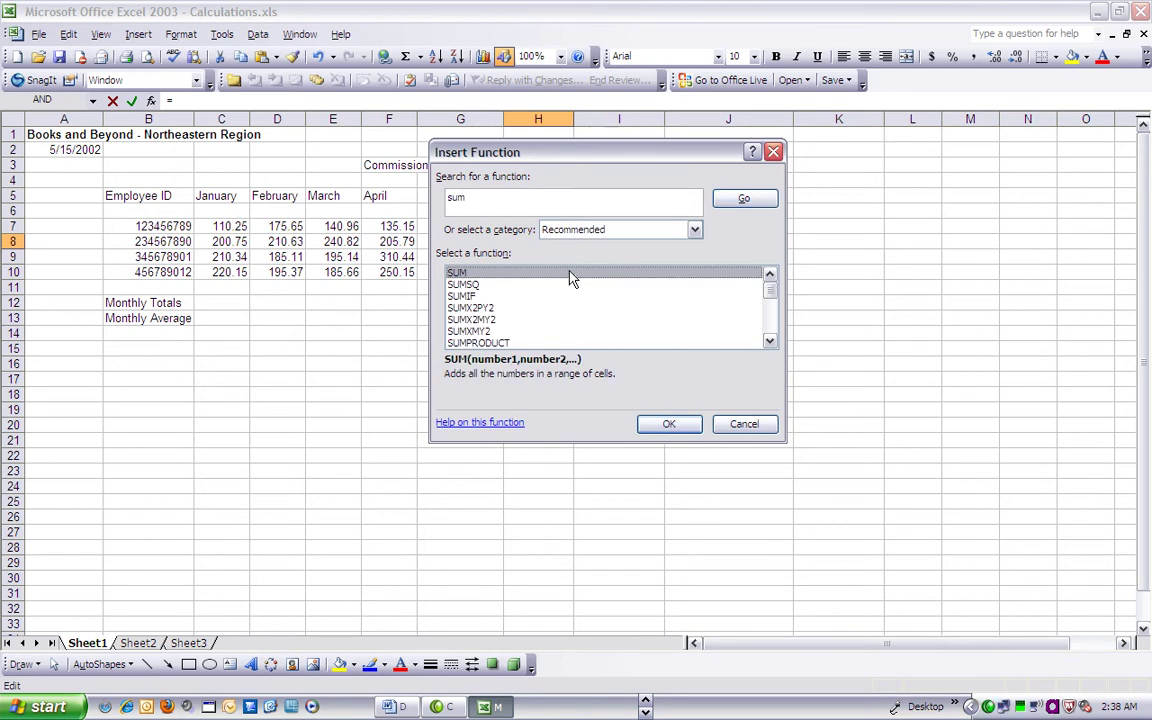
double_click(570, 272)
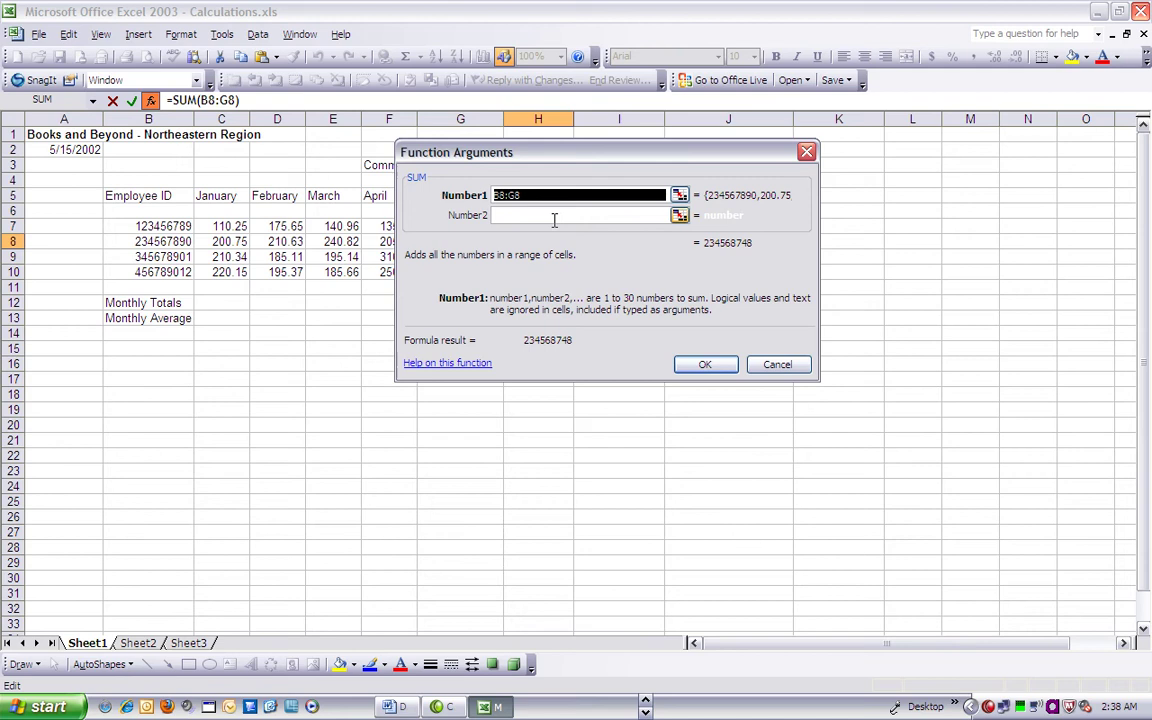
drag(556, 158, 798, 240)
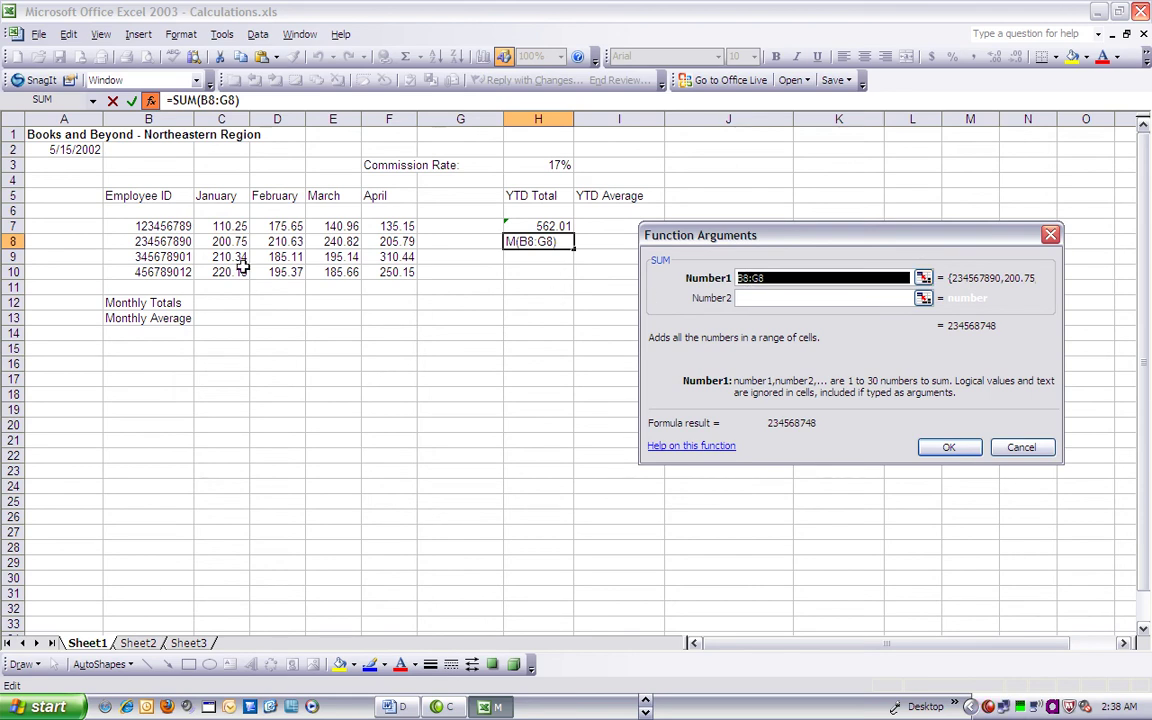
drag(226, 243, 370, 243)
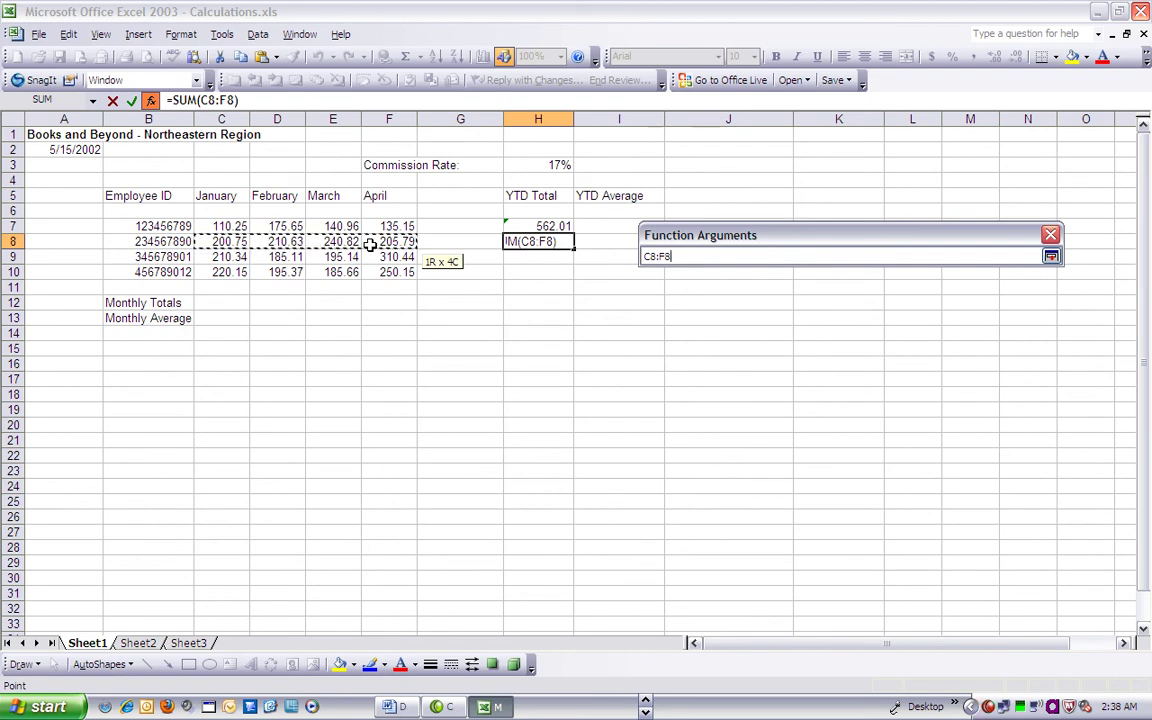
drag(370, 243, 370, 243)
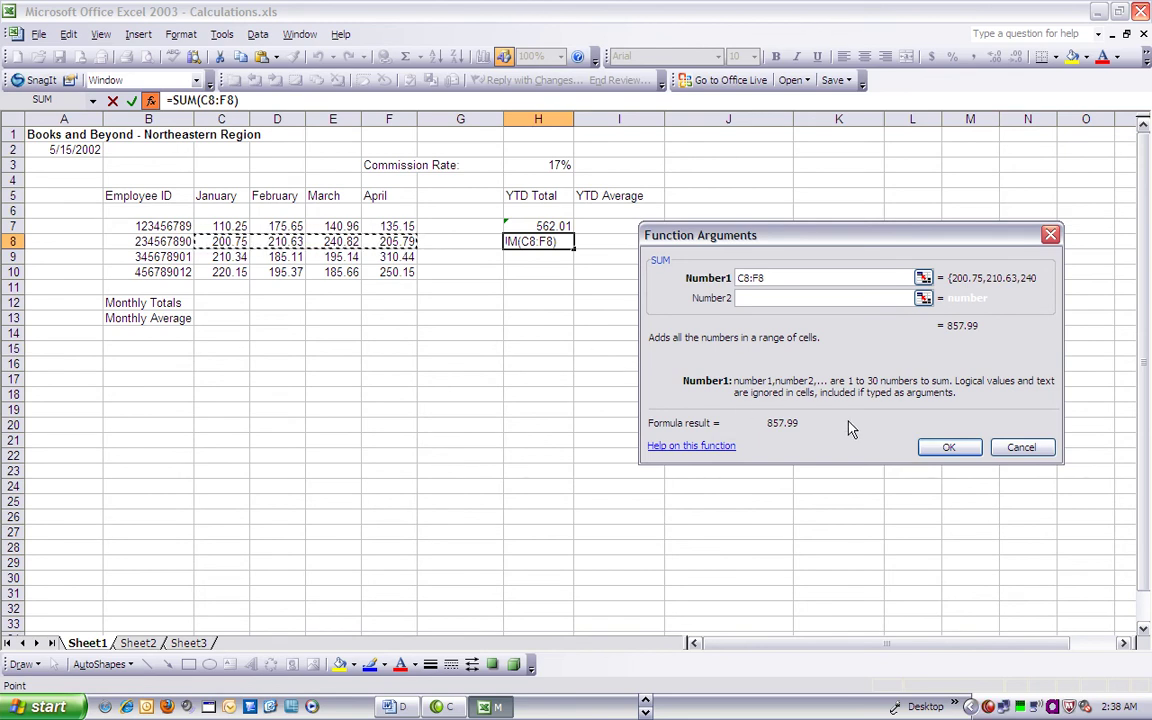
click(949, 449)
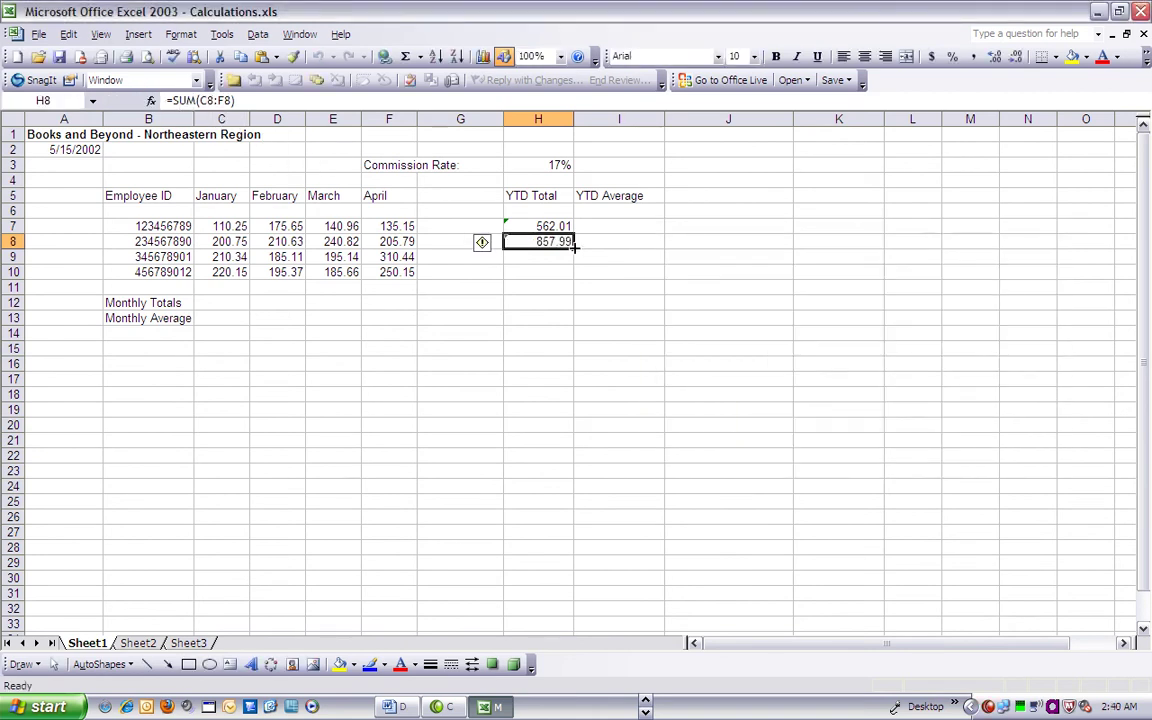
Fill H8's SUM formula down to H10, giving 901.03 and 851.33
drag(575, 248, 573, 276)
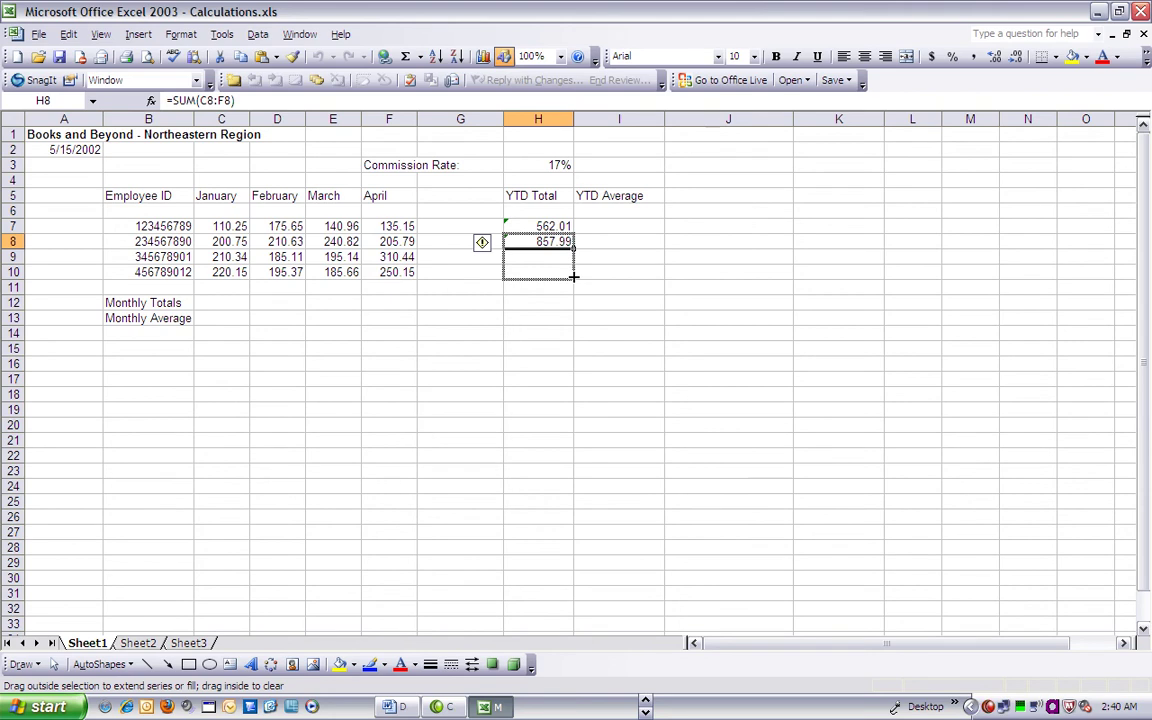
drag(573, 276, 574, 277)
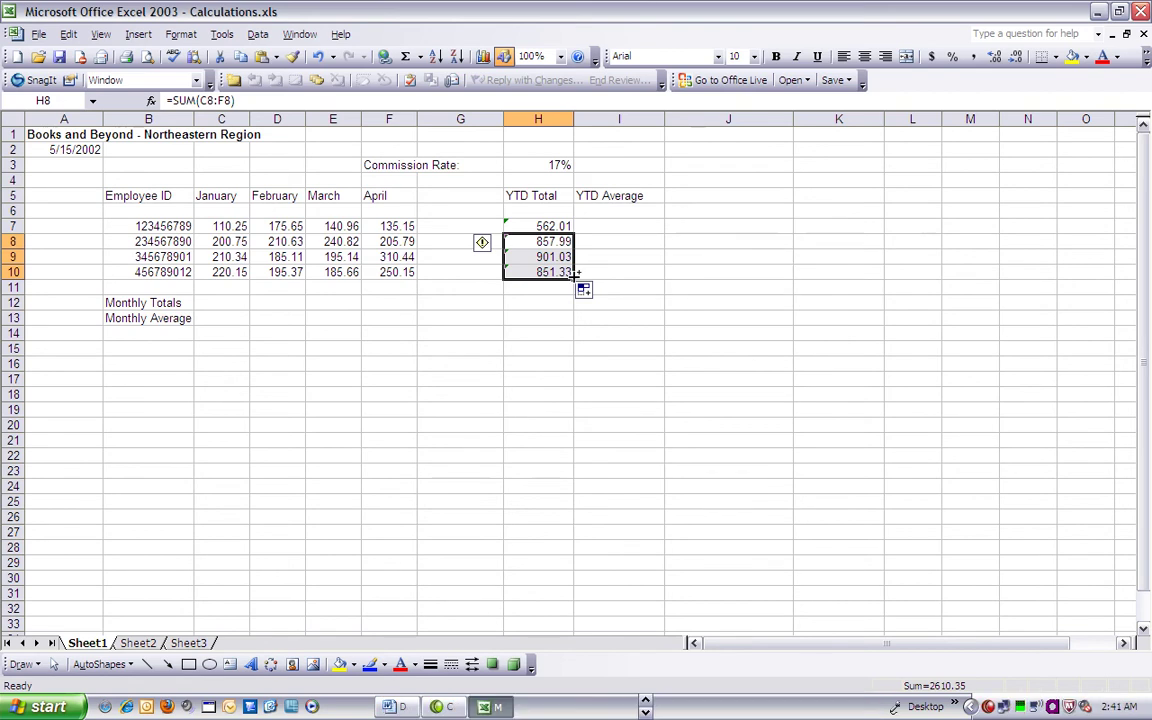
Go to I7 and start =AVERAGE(C7:F7) using AutoSum's Average option
key(F5)
text(i7)
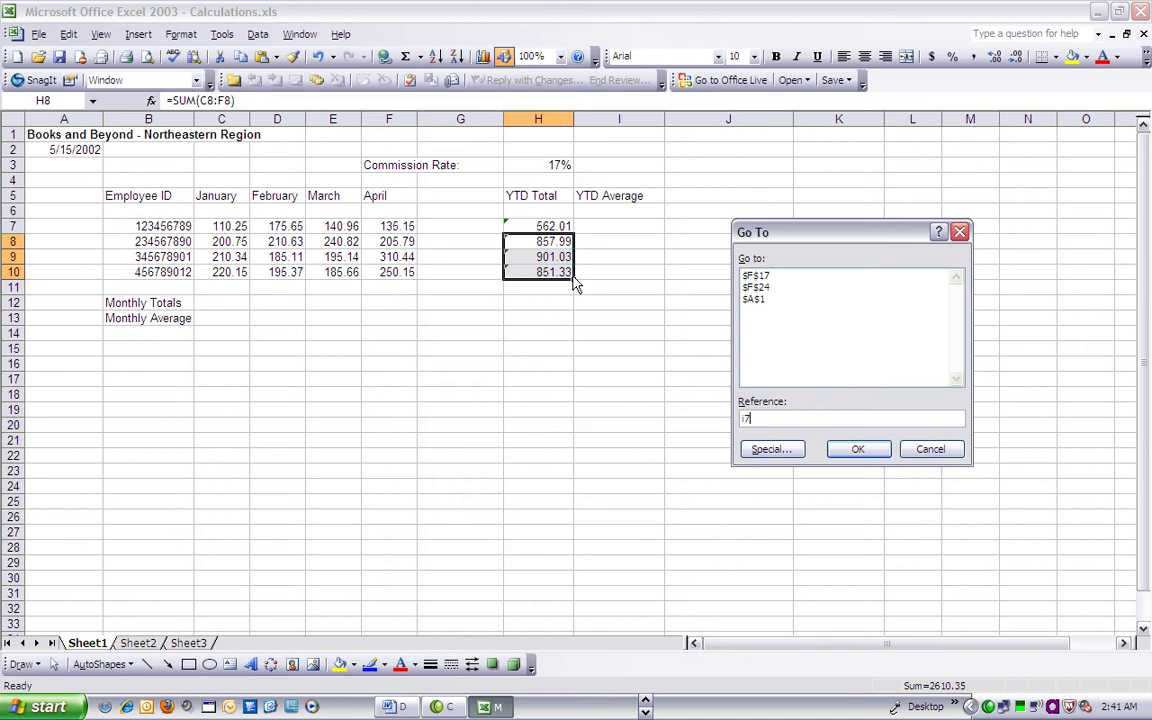
key(Return)
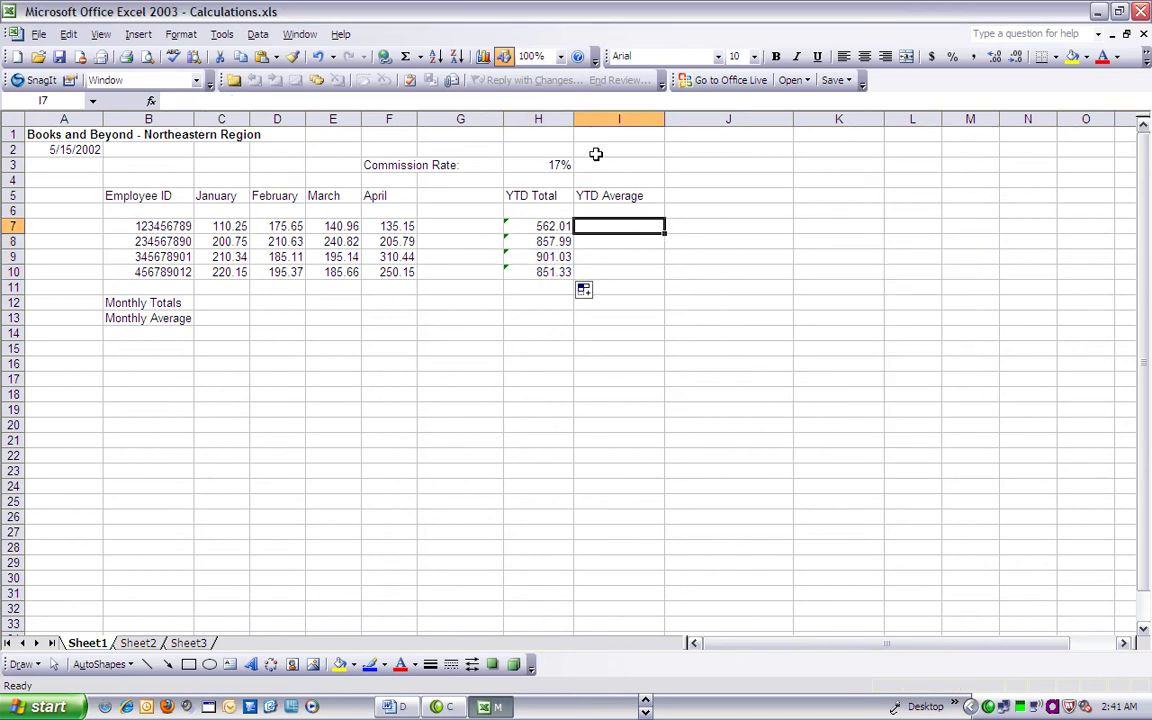
click(420, 58)
click(440, 98)
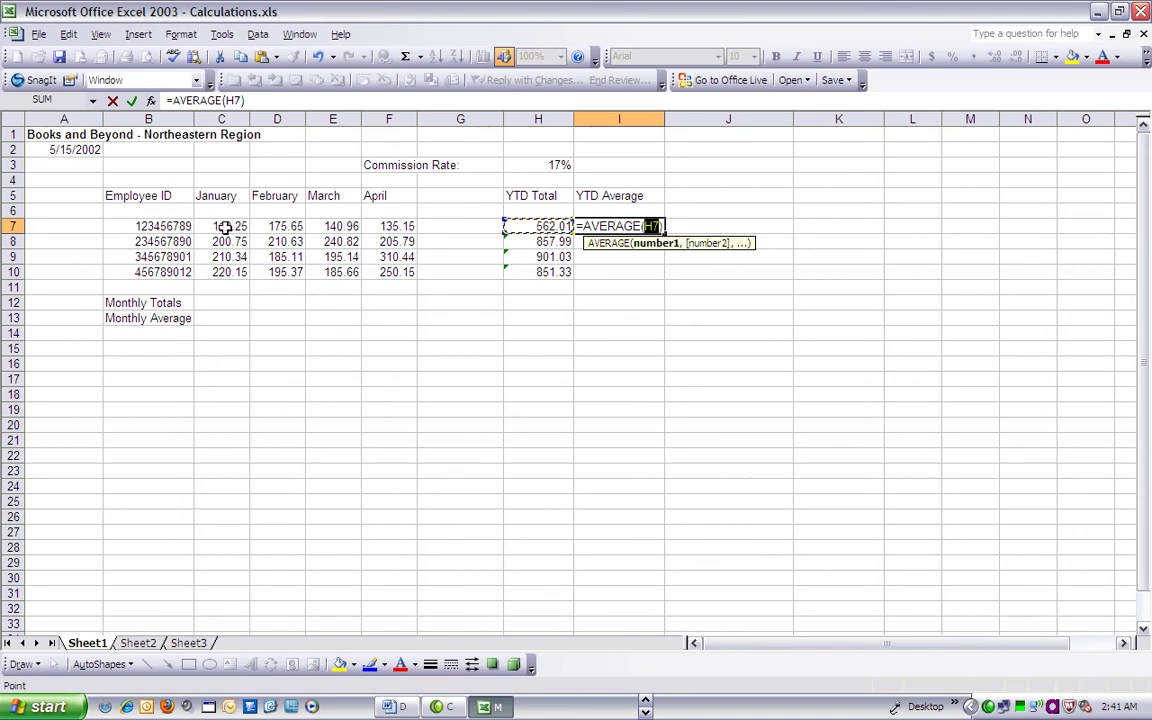
drag(225, 227, 369, 230)
Commit I7's average, then set up AVERAGE over C8:F8 in I8 via Insert Function
key(Return)
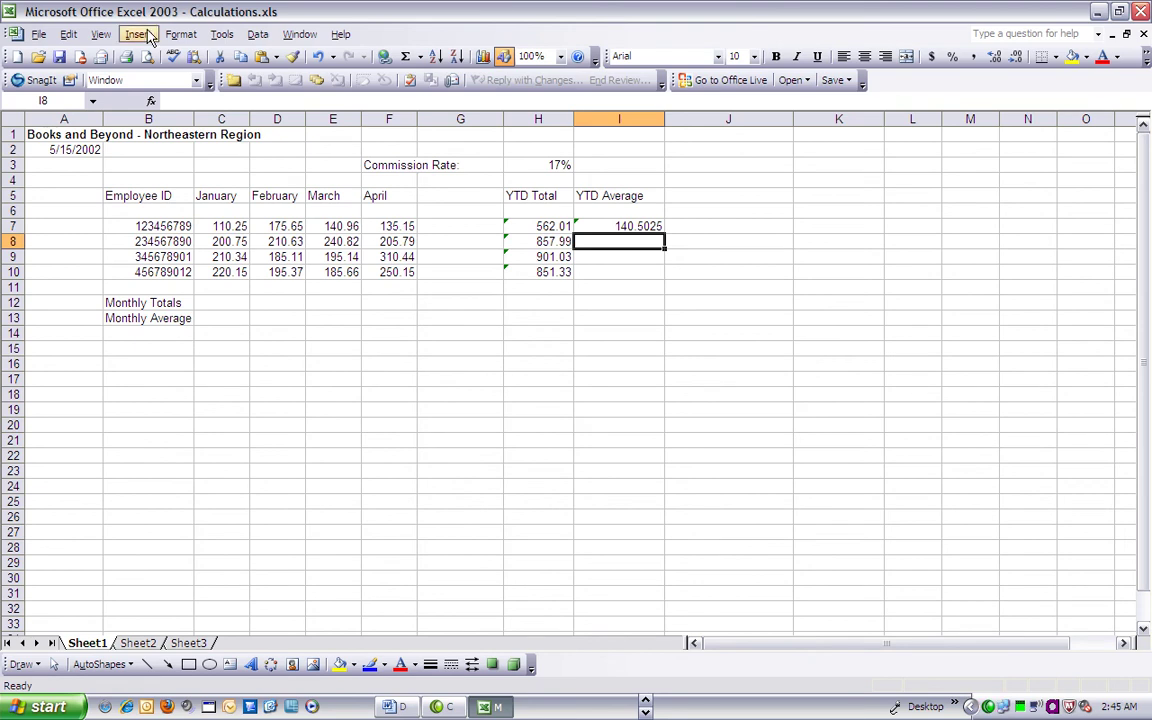
click(138, 34)
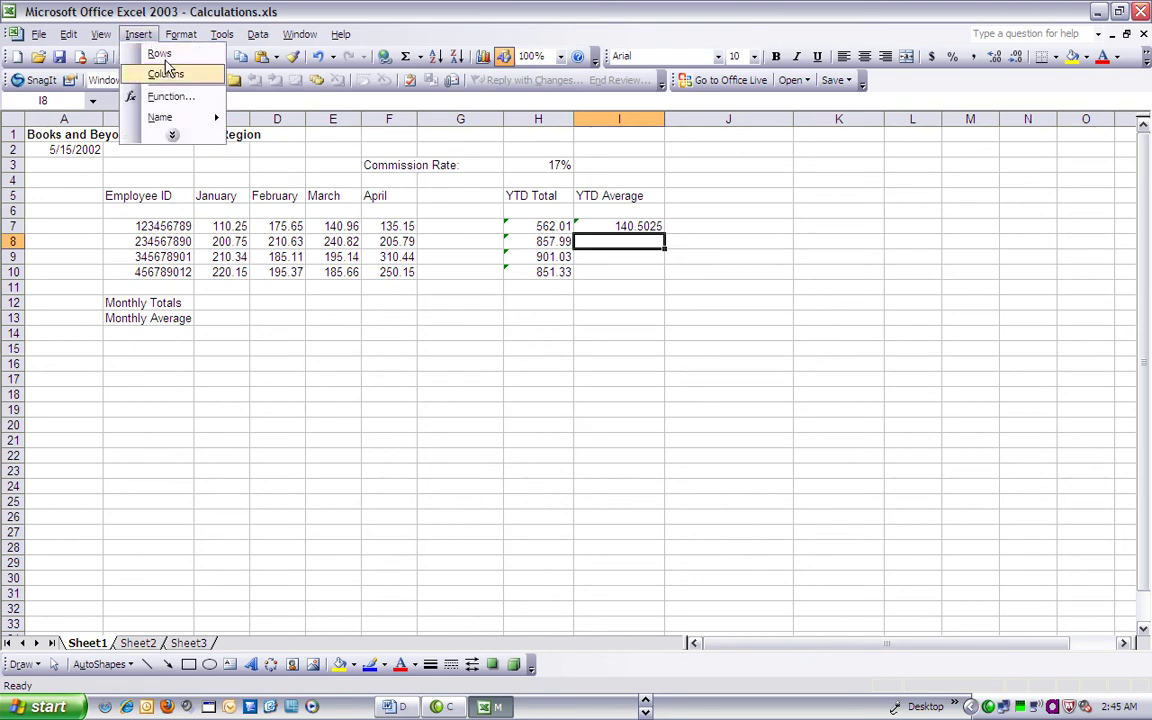
click(160, 96)
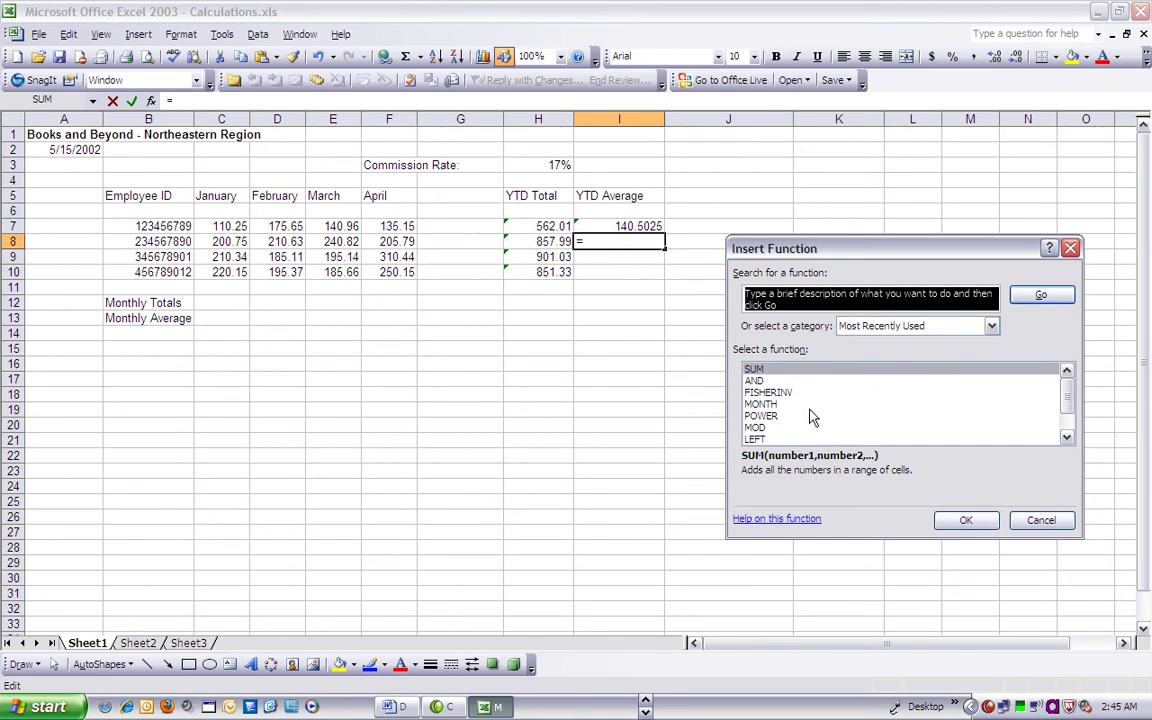
text(f)
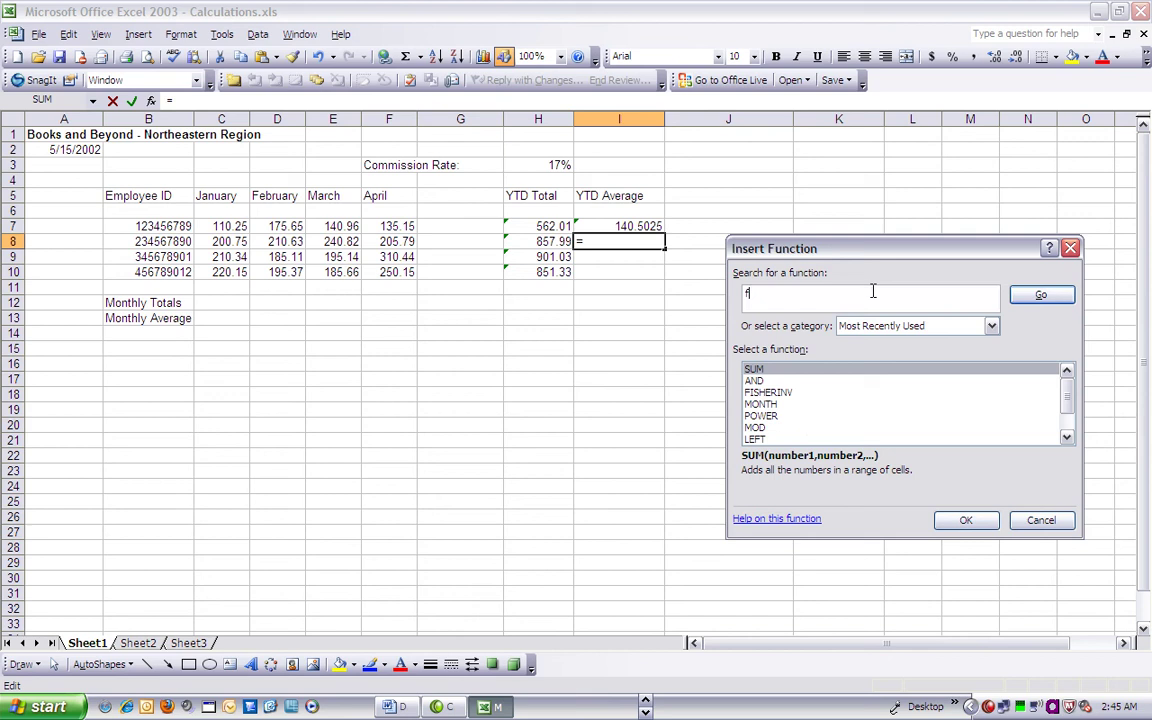
text(verage)
key(Return)
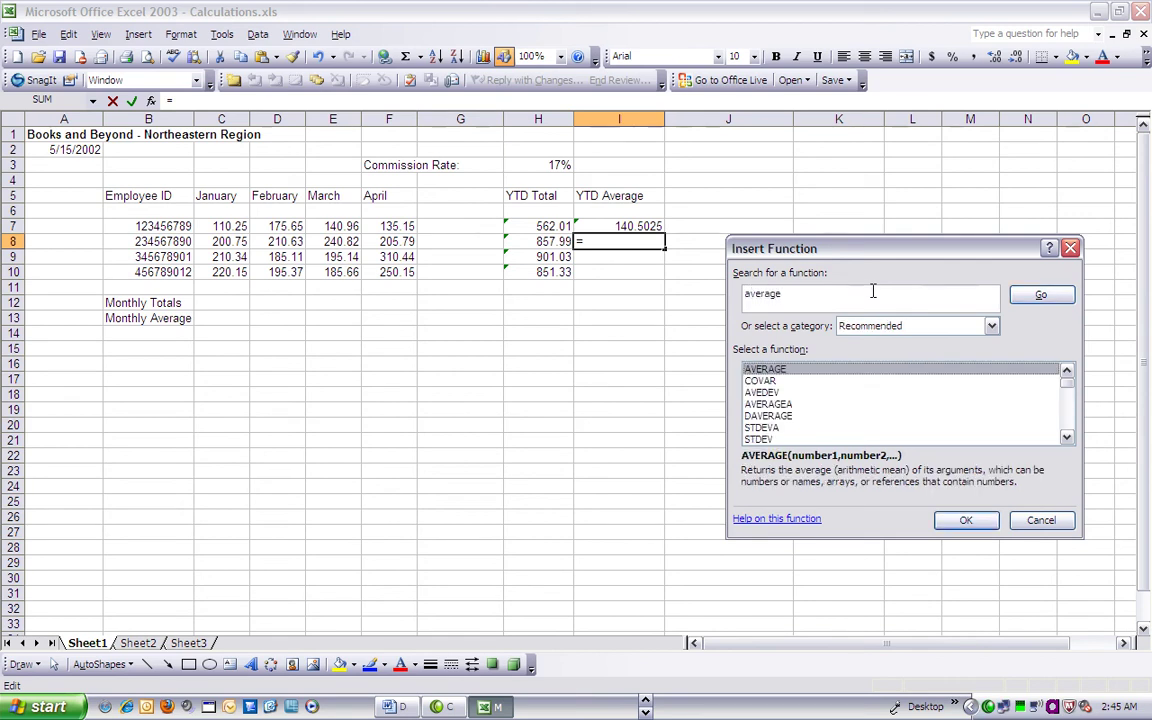
double_click(789, 370)
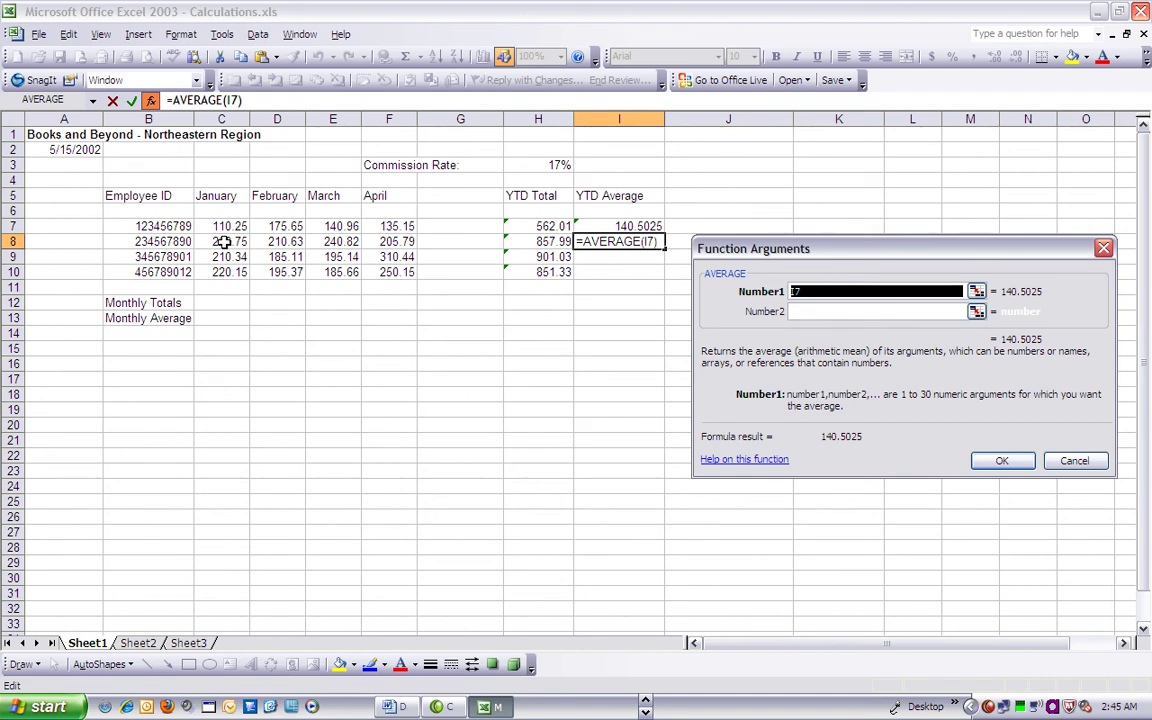
click(224, 241)
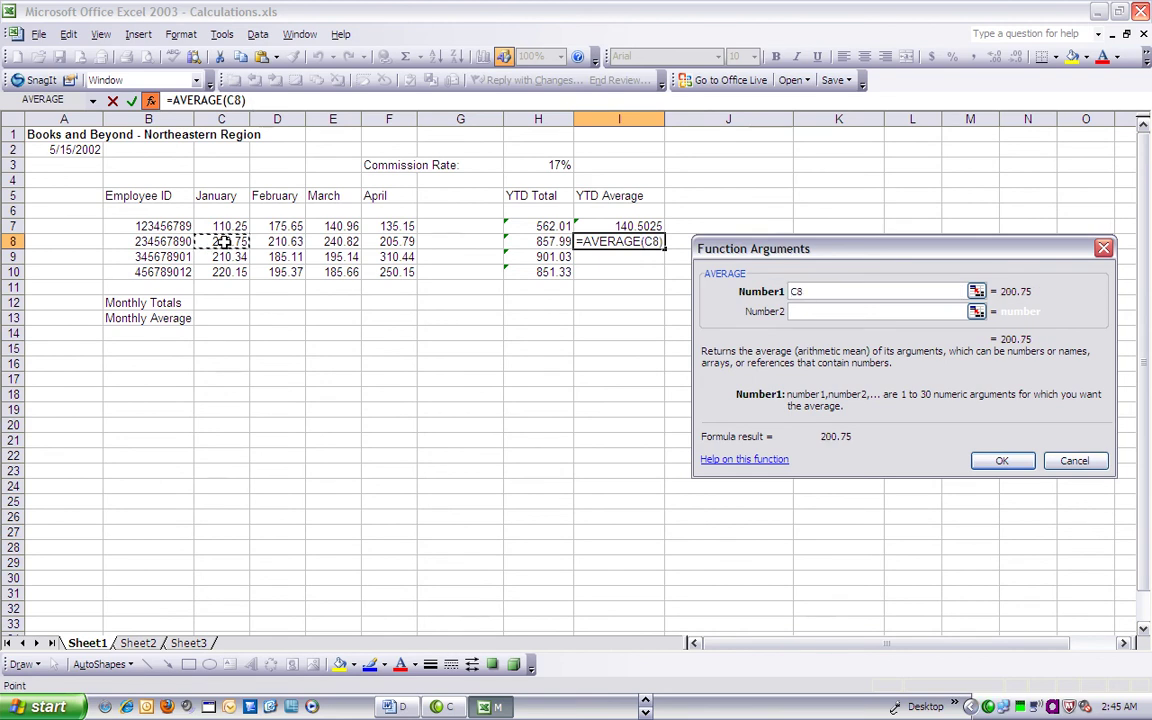
drag(224, 241, 375, 241)
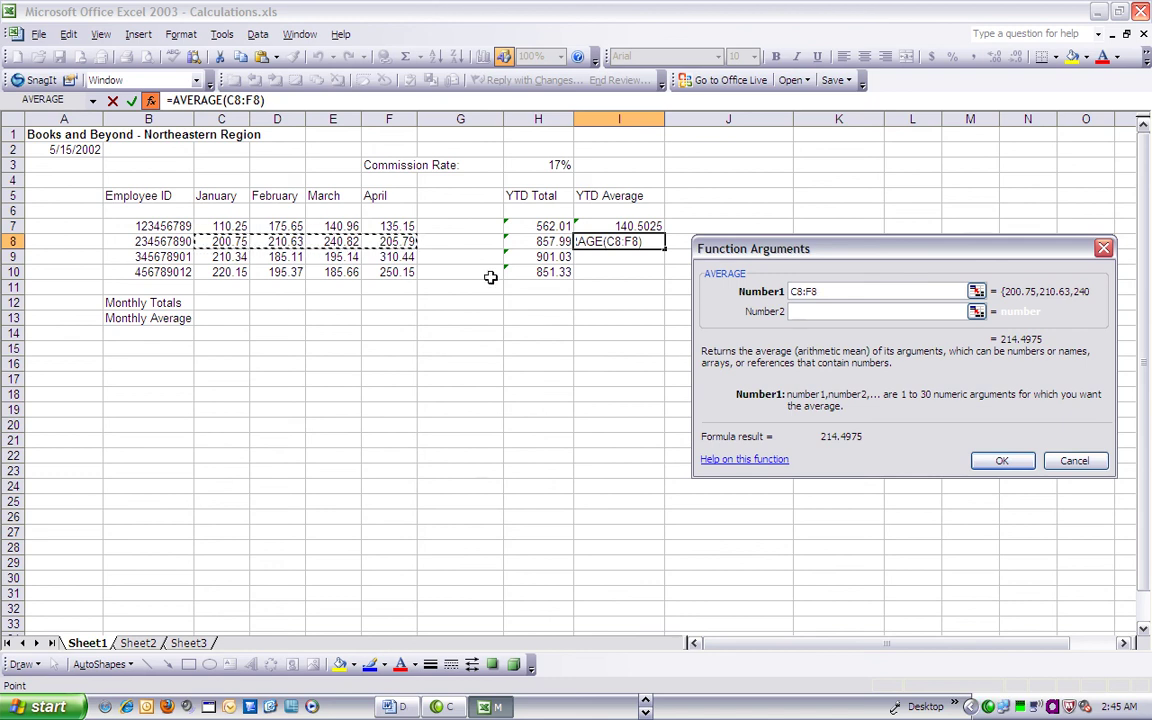
Confirm I8's AVERAGE and fill it down to I10, giving 225.2575 and 212.8325
click(1000, 461)
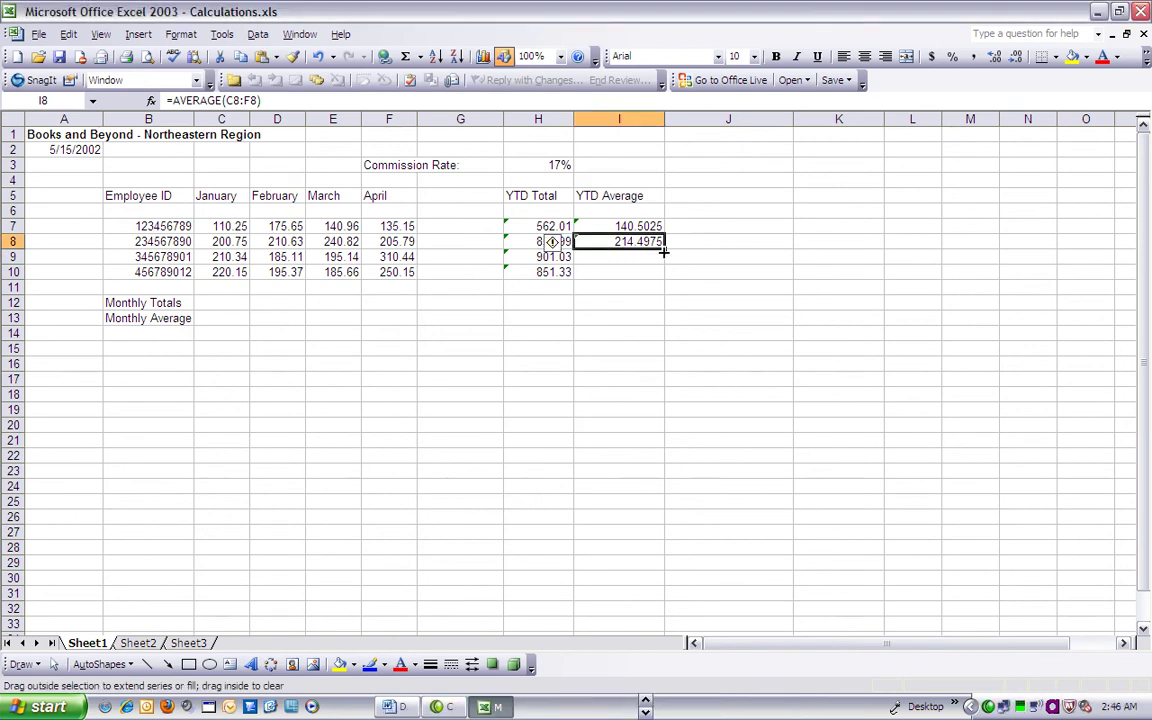
drag(663, 259, 663, 275)
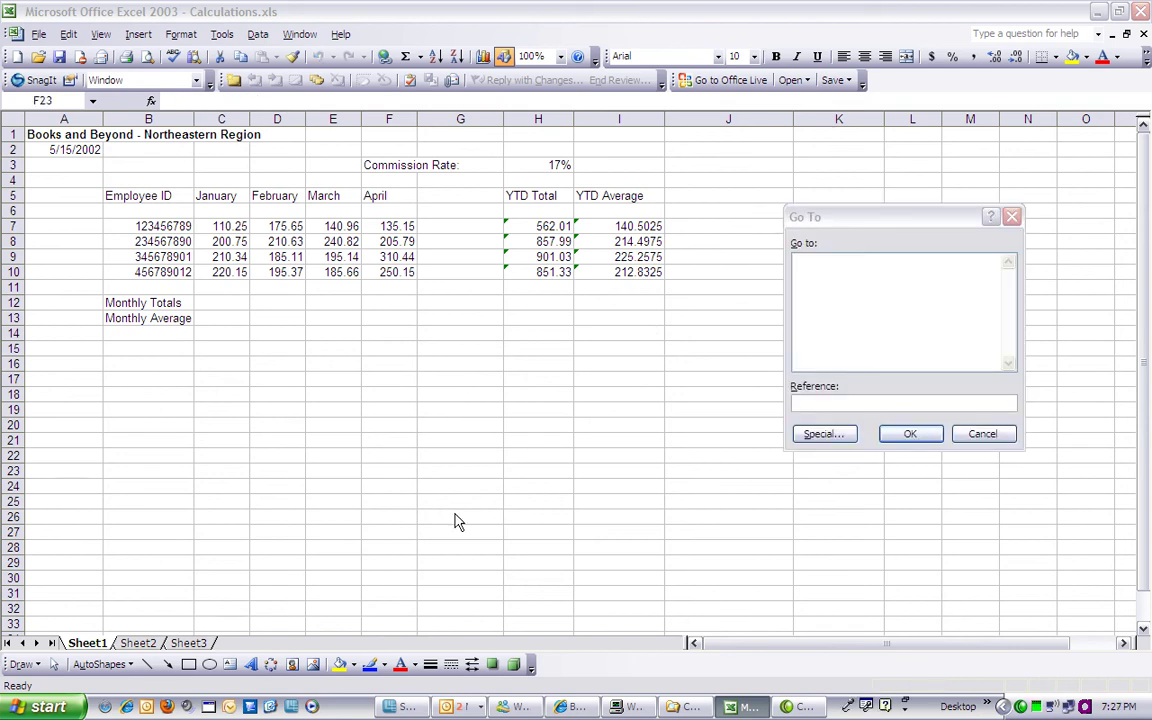
Enter the label 'Highest' in cell B15 using Go To
click(816, 404)
text(b1)
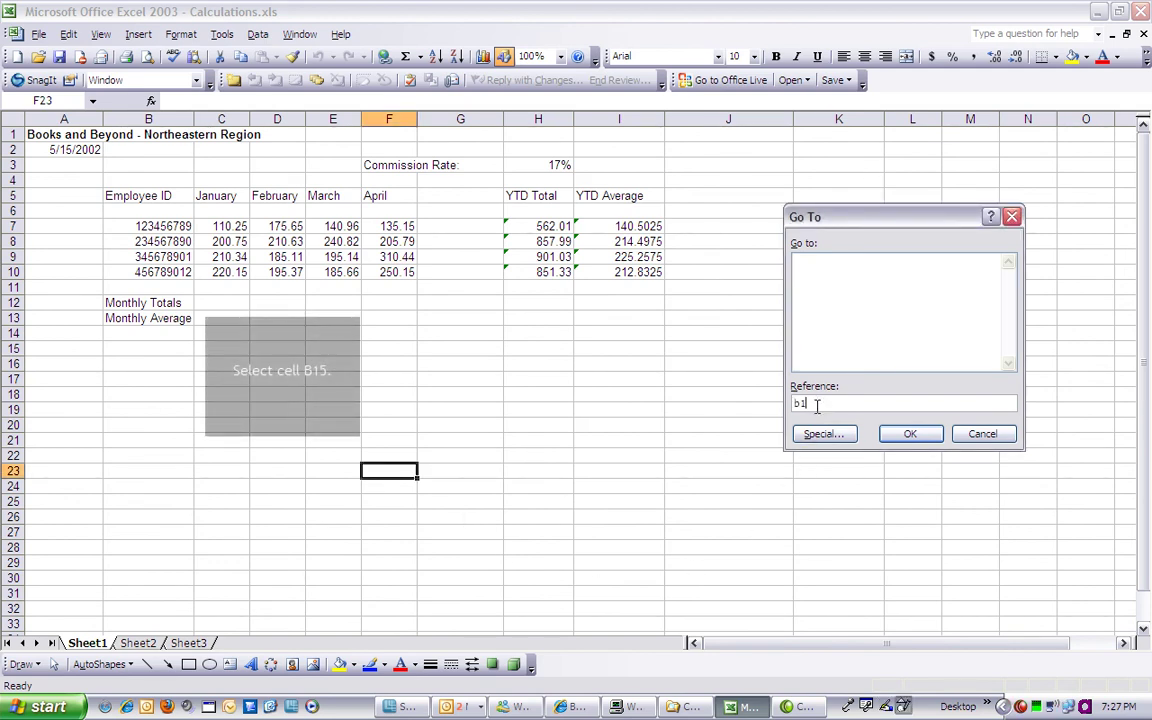
text(5)
key(Return)
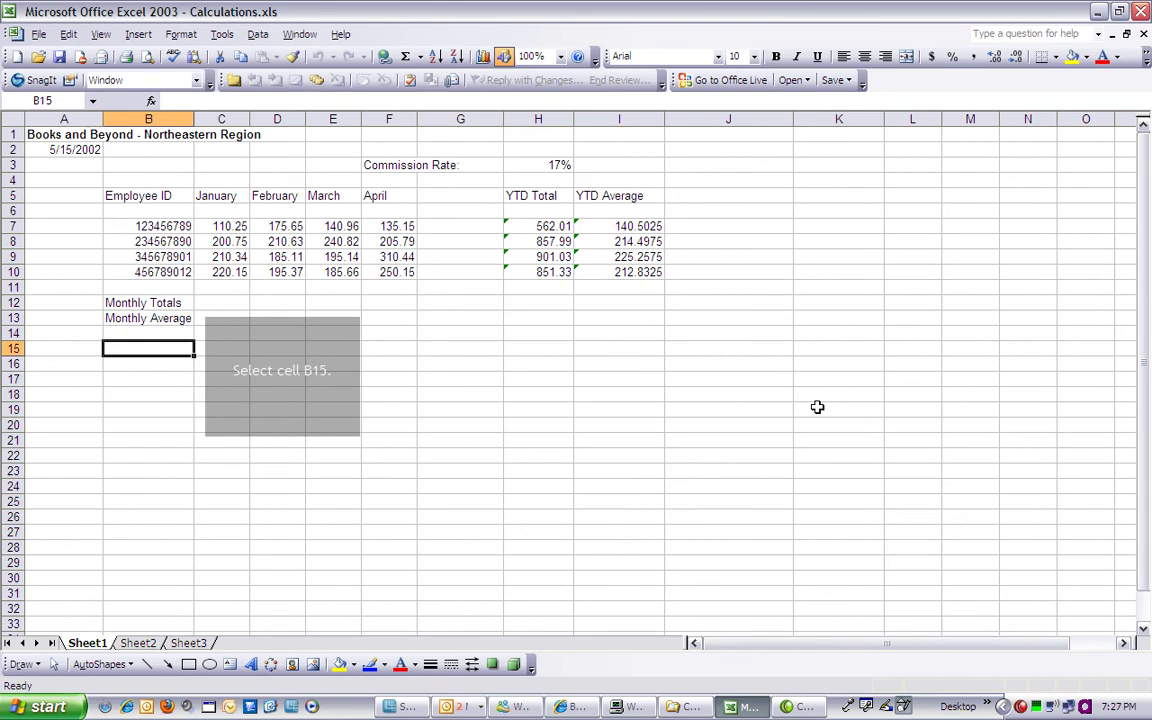
text(Hi)
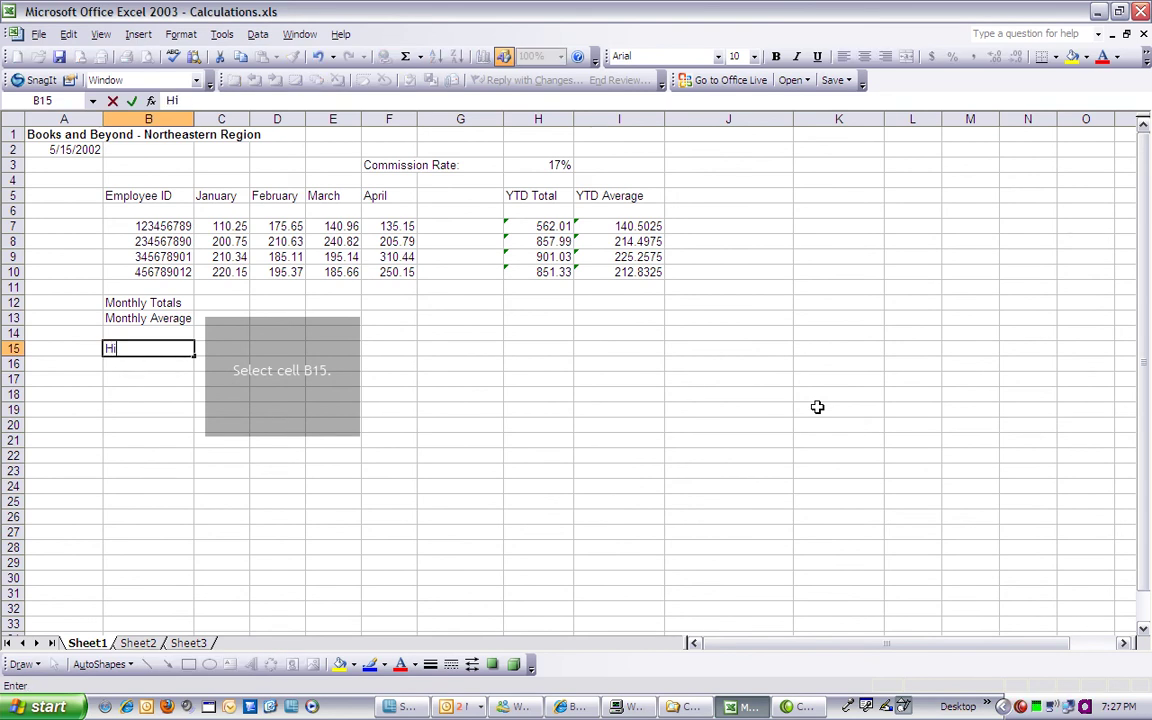
text(ghest)
key(Return)
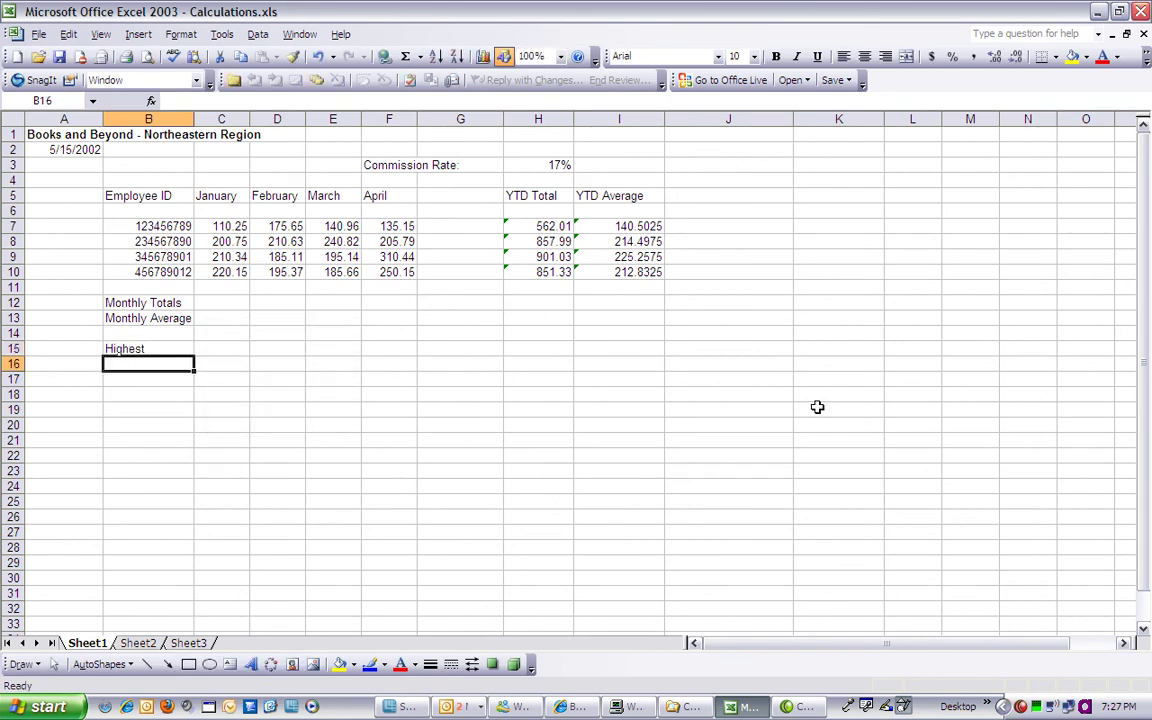
click(234, 352)
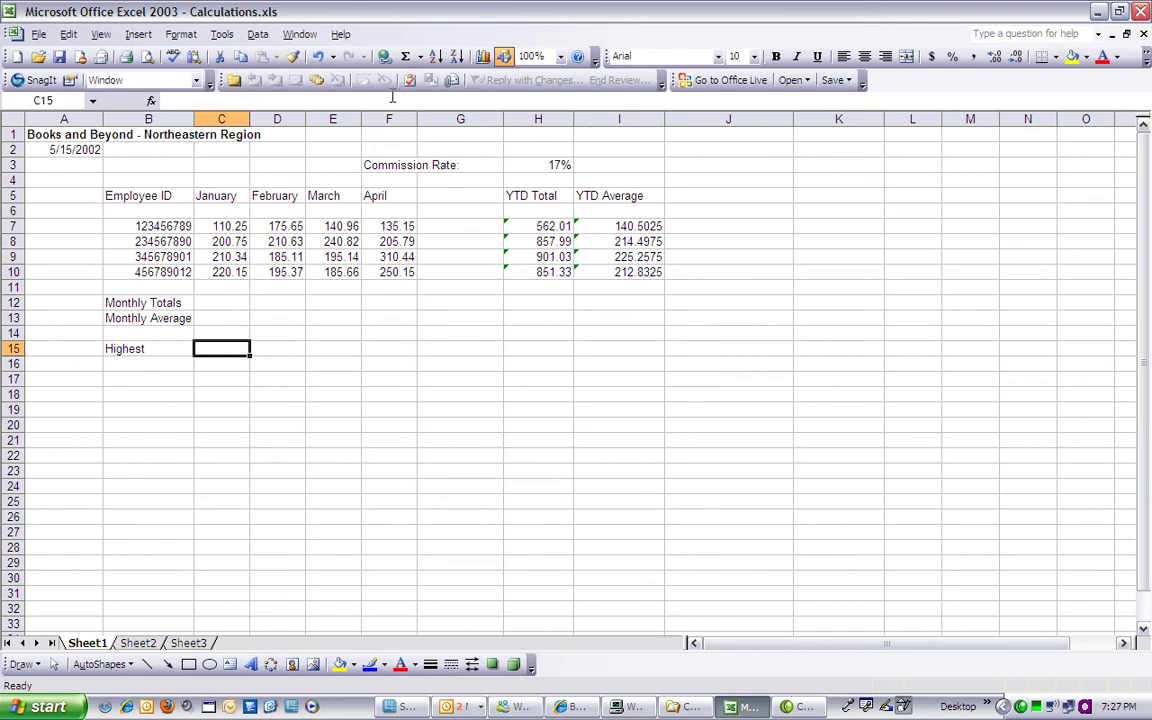
Put =MAX(C7:C10) in C15 and fill it across to F15 (220.15, 220.15, 240.82, 310.44)
click(421, 57)
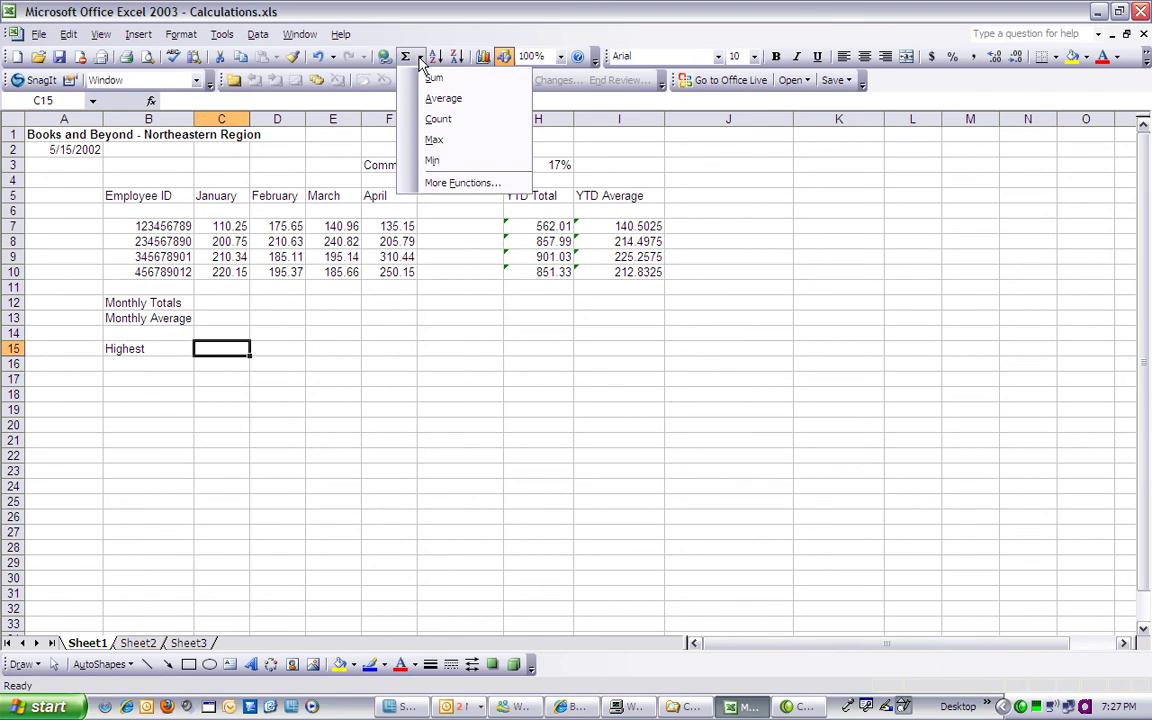
click(433, 139)
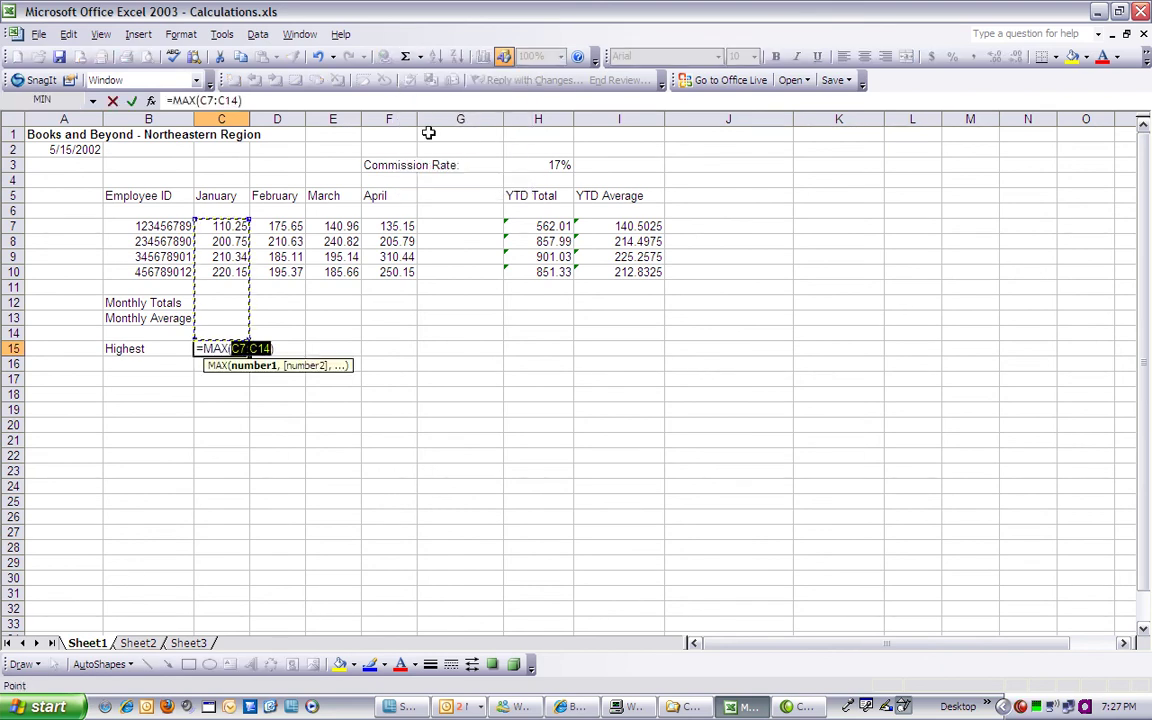
click(234, 225)
drag(234, 225, 229, 267)
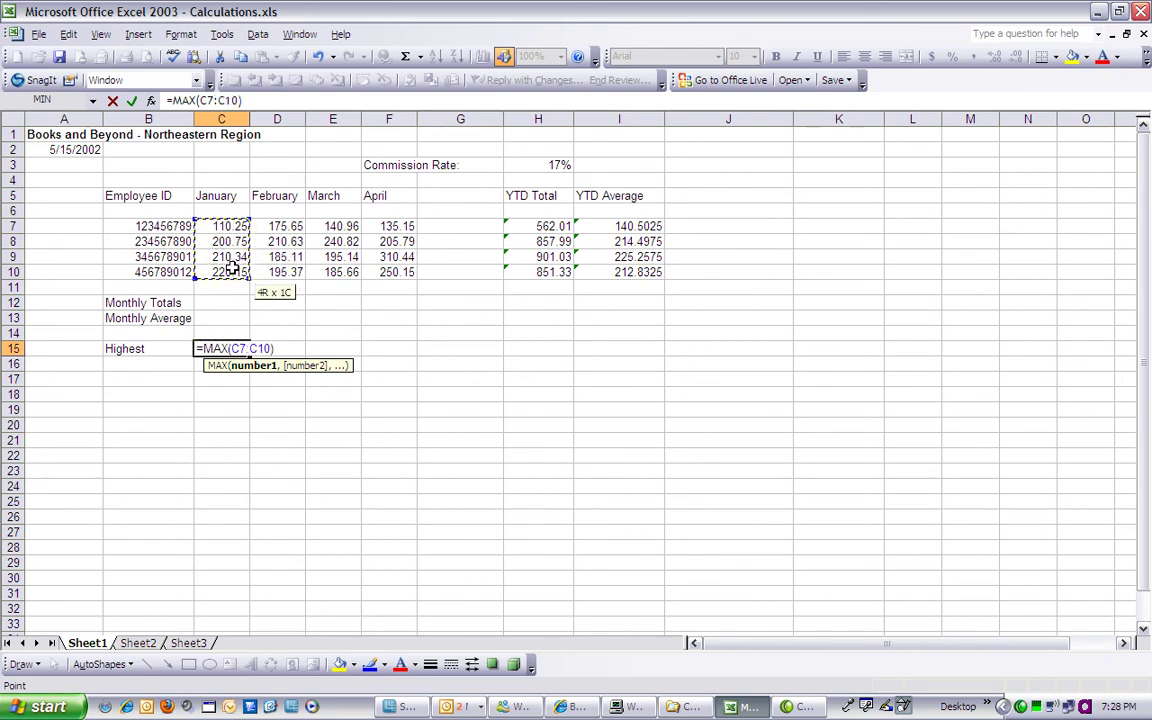
key(Return)
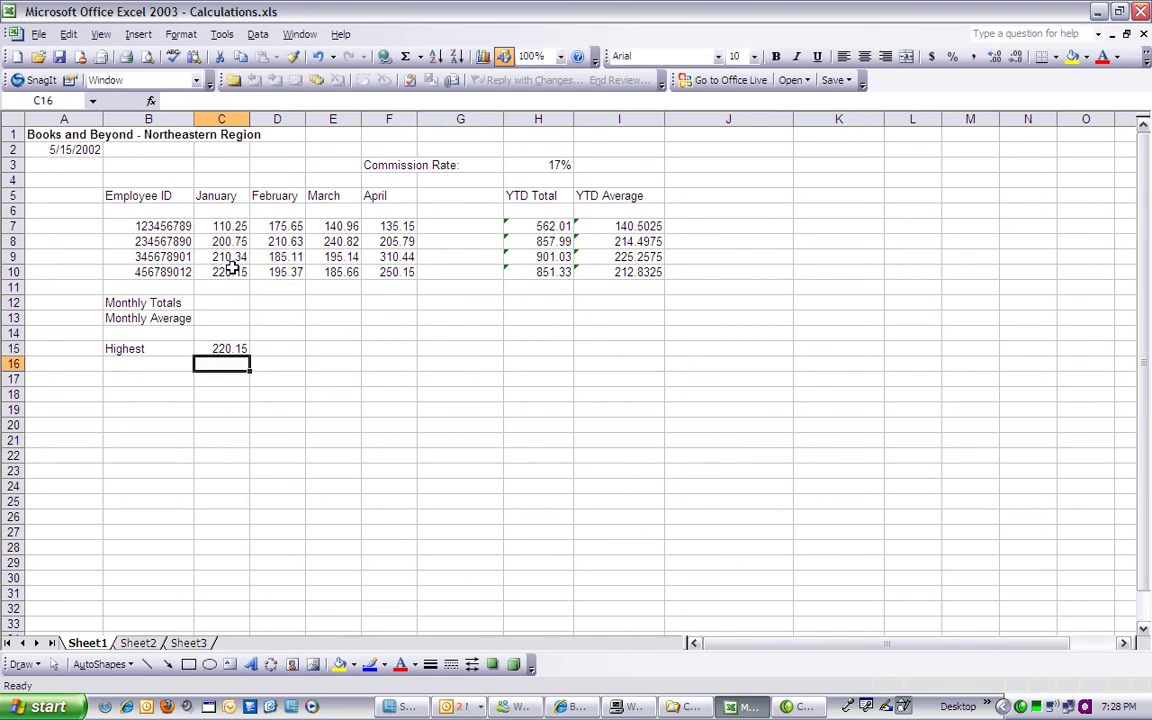
click(217, 348)
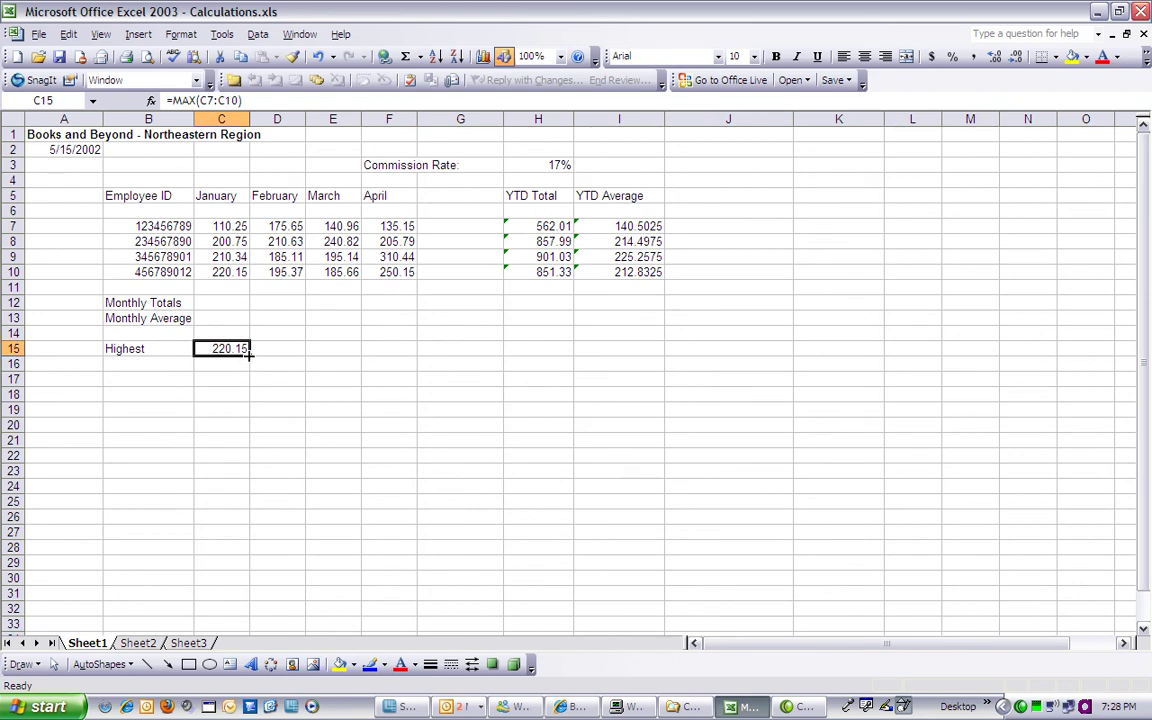
drag(249, 353, 390, 350)
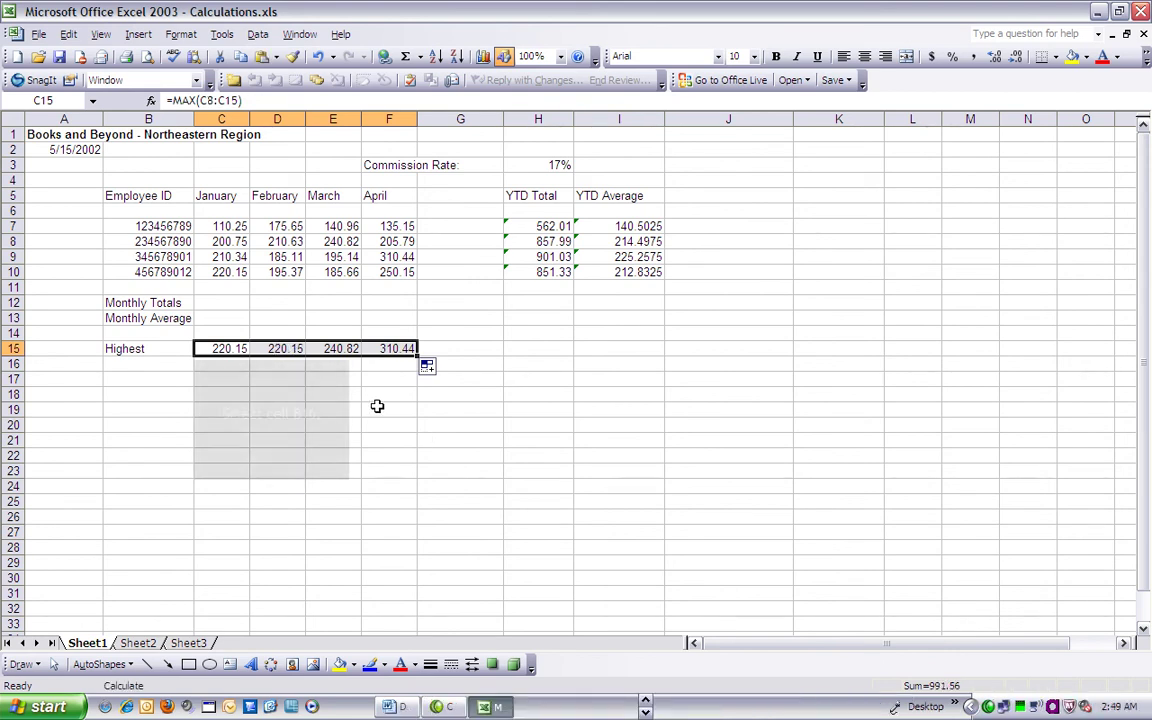
Enter the label 'Lowest' in cell B16 using the F5 Go To box
key(F5)
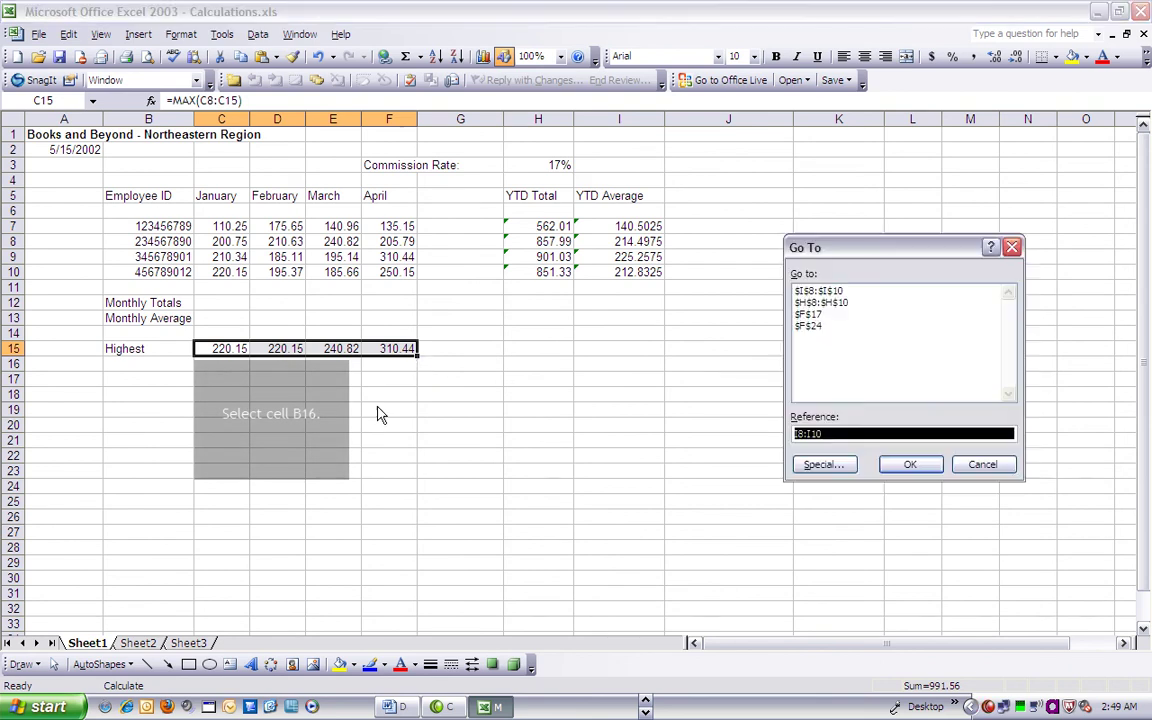
text(b16)
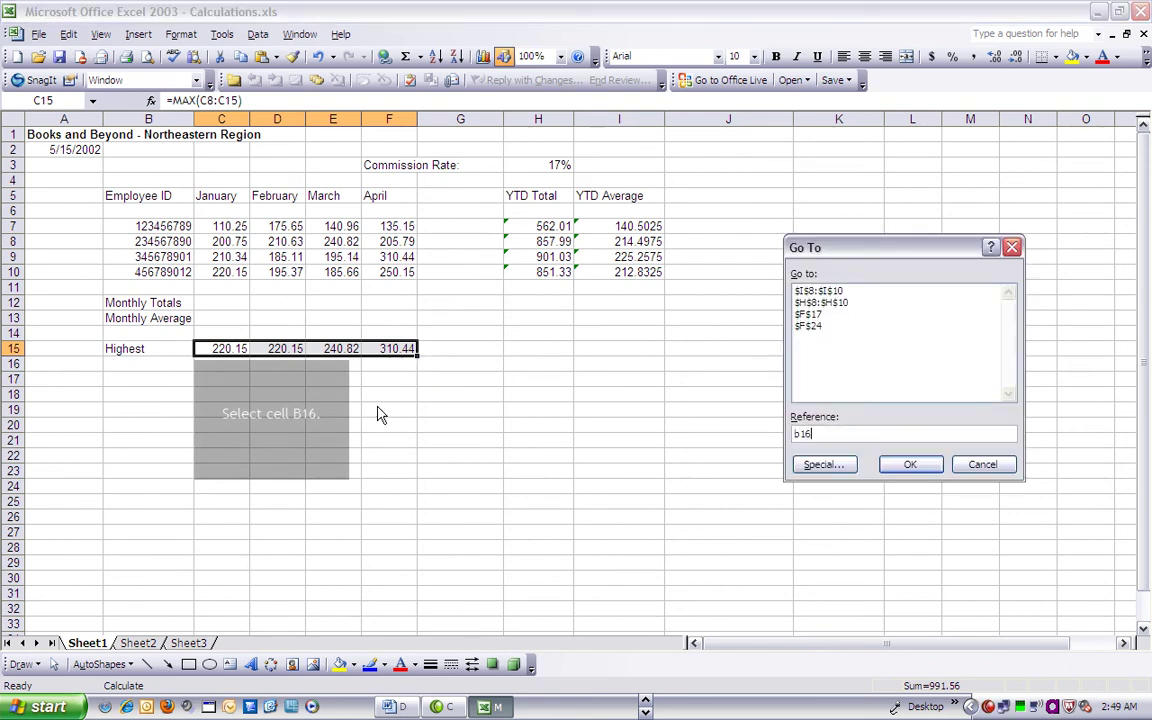
key(Return)
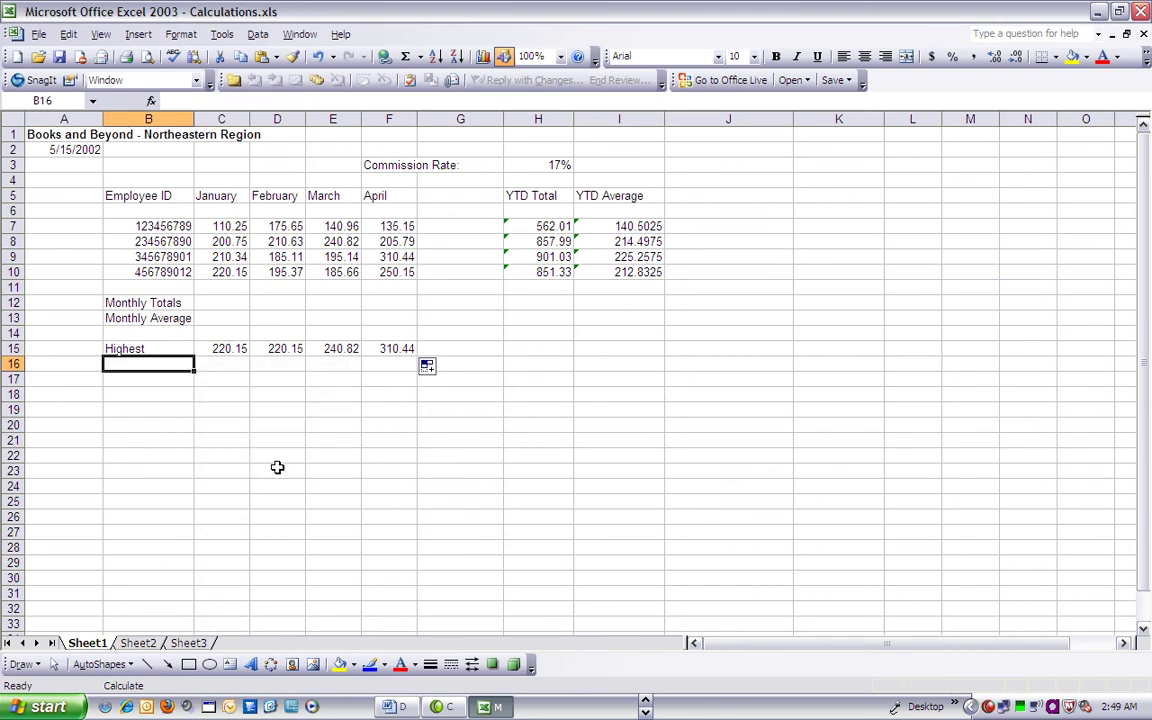
text(Lowest)
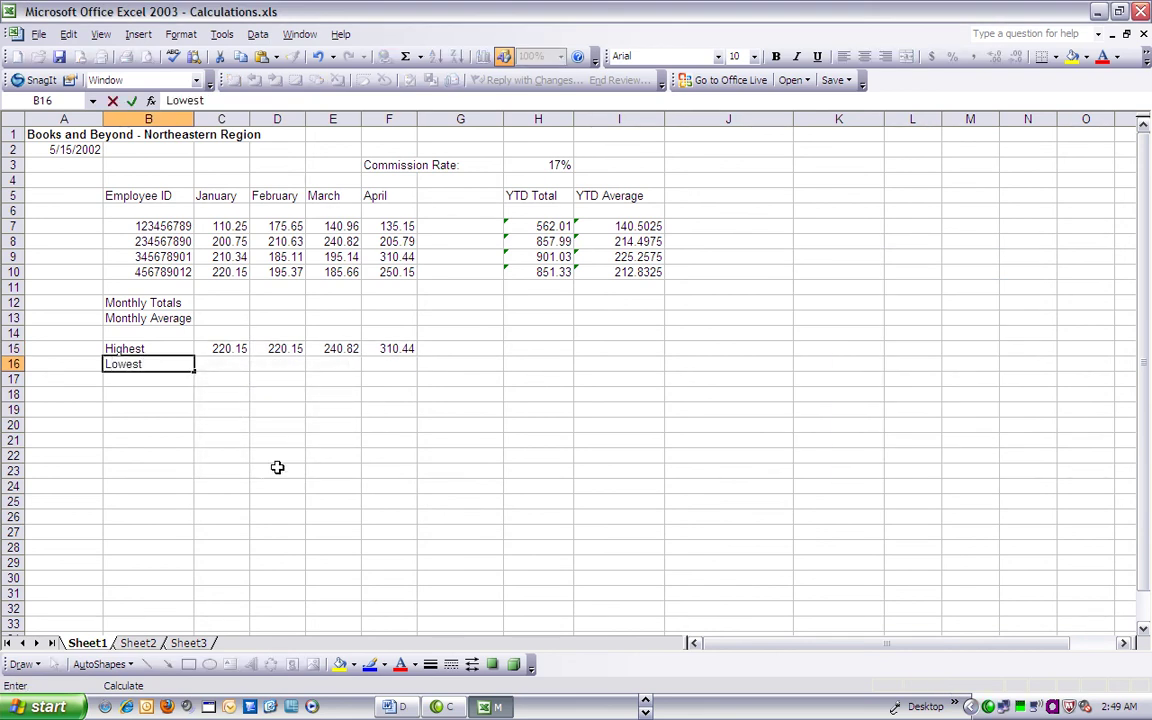
key(Return)
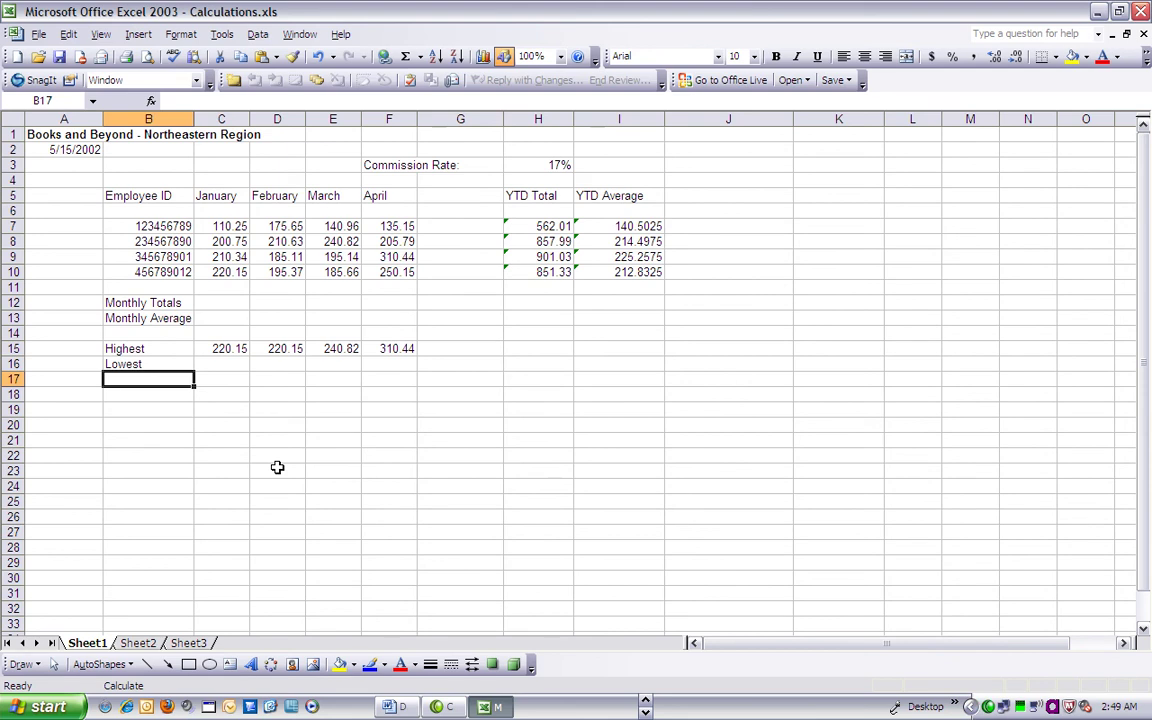
click(223, 366)
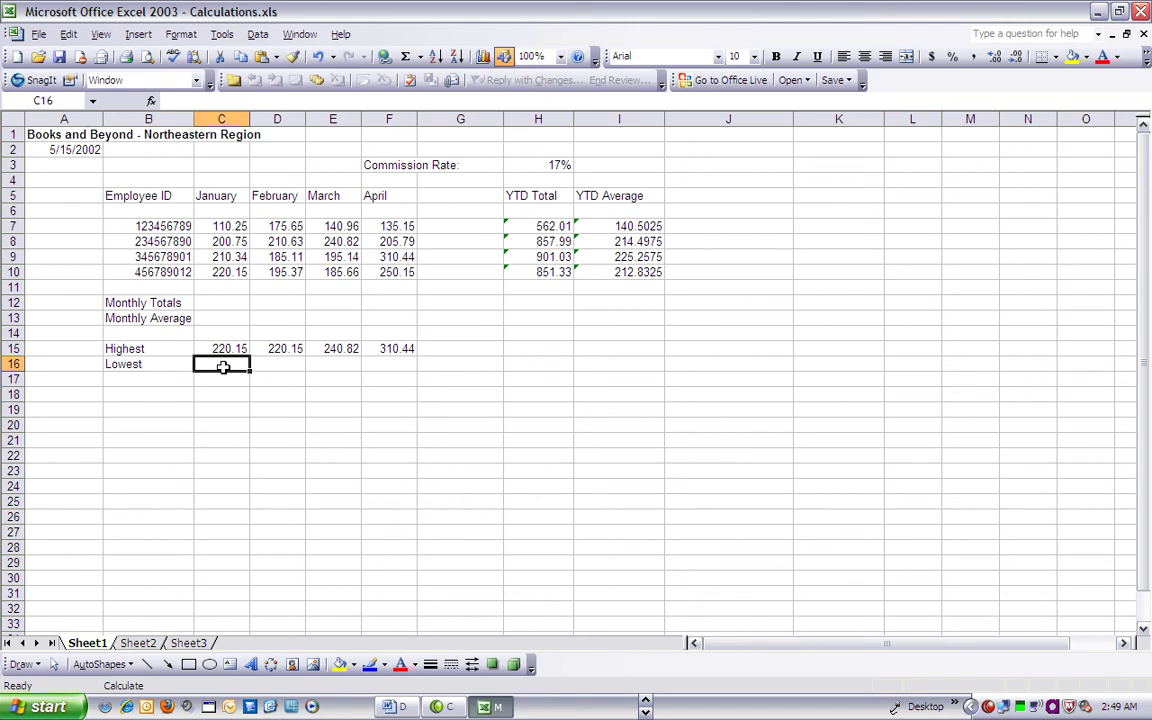
Enter =MIN(C7:C10) in C16 from the Statistical functions, giving January's lowest sale 110.25
click(140, 36)
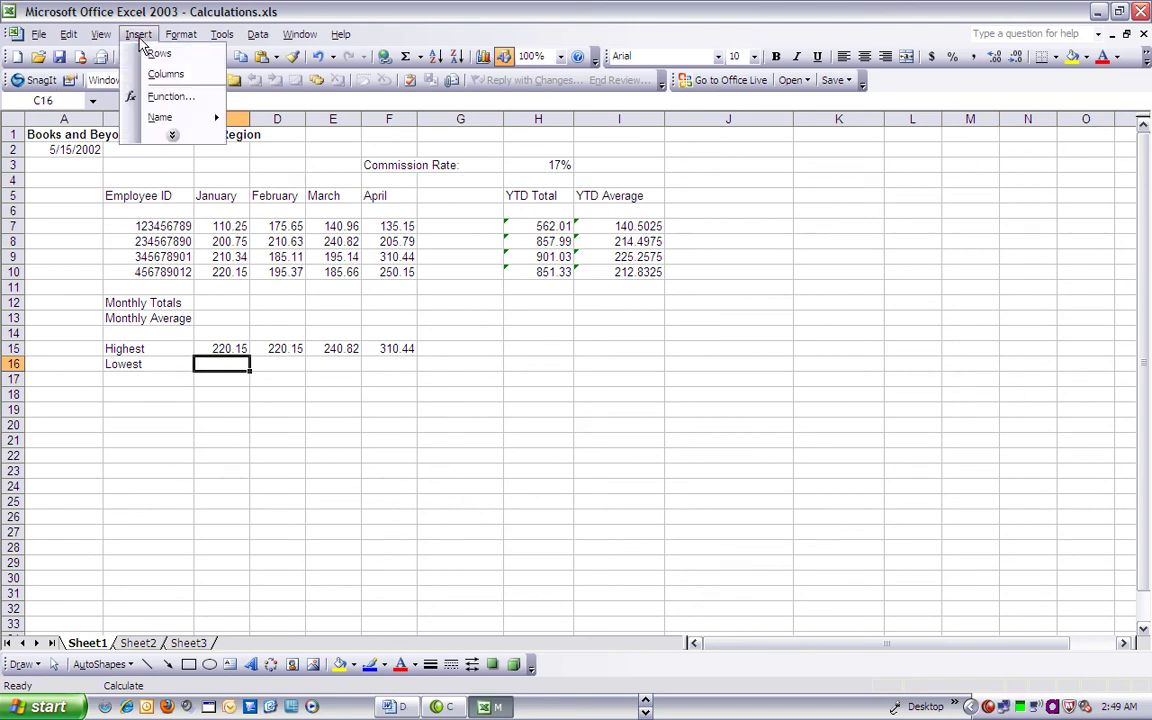
click(160, 98)
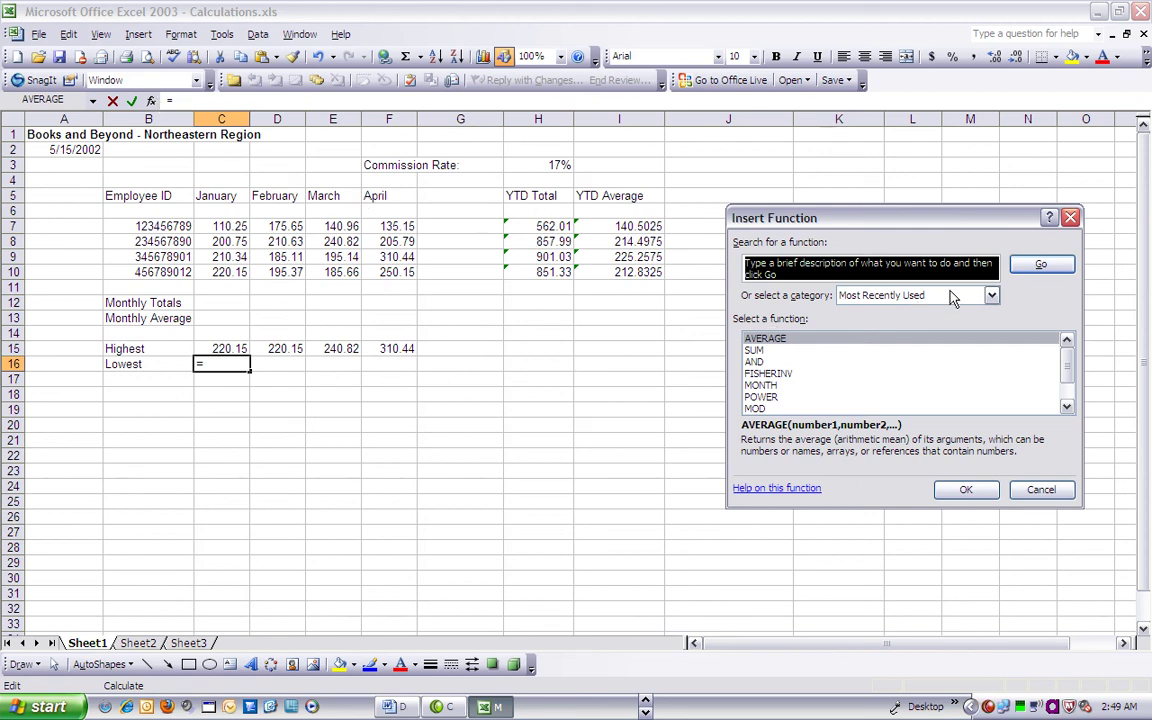
click(991, 296)
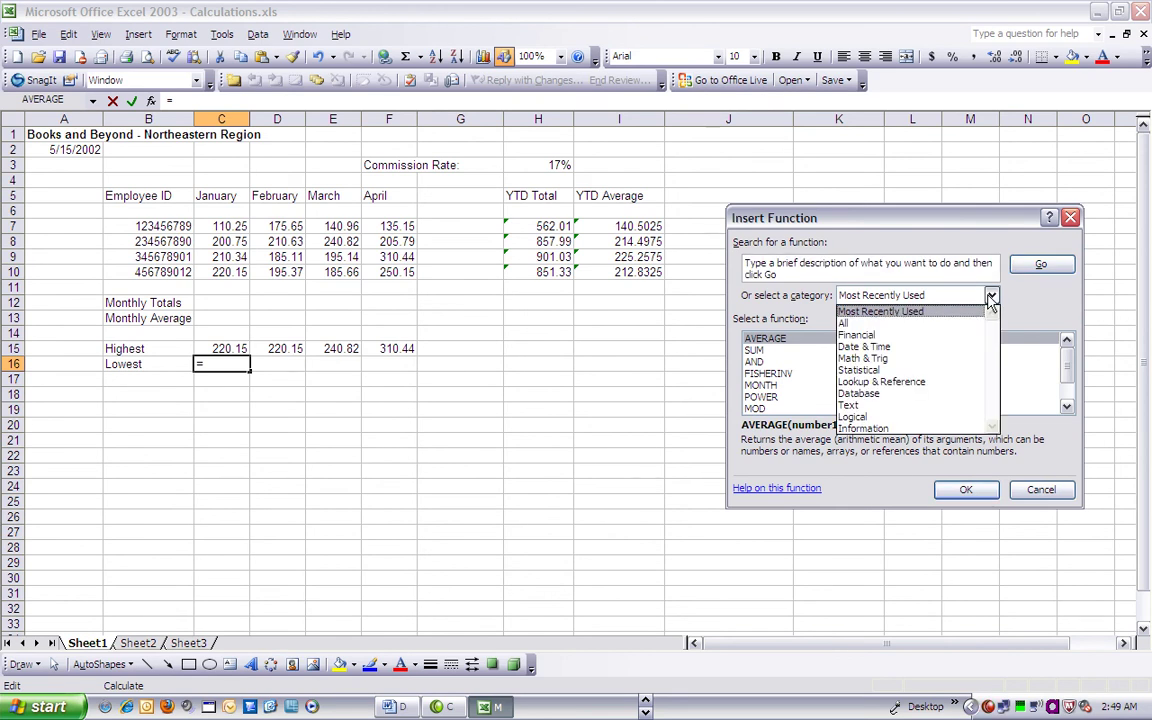
click(953, 372)
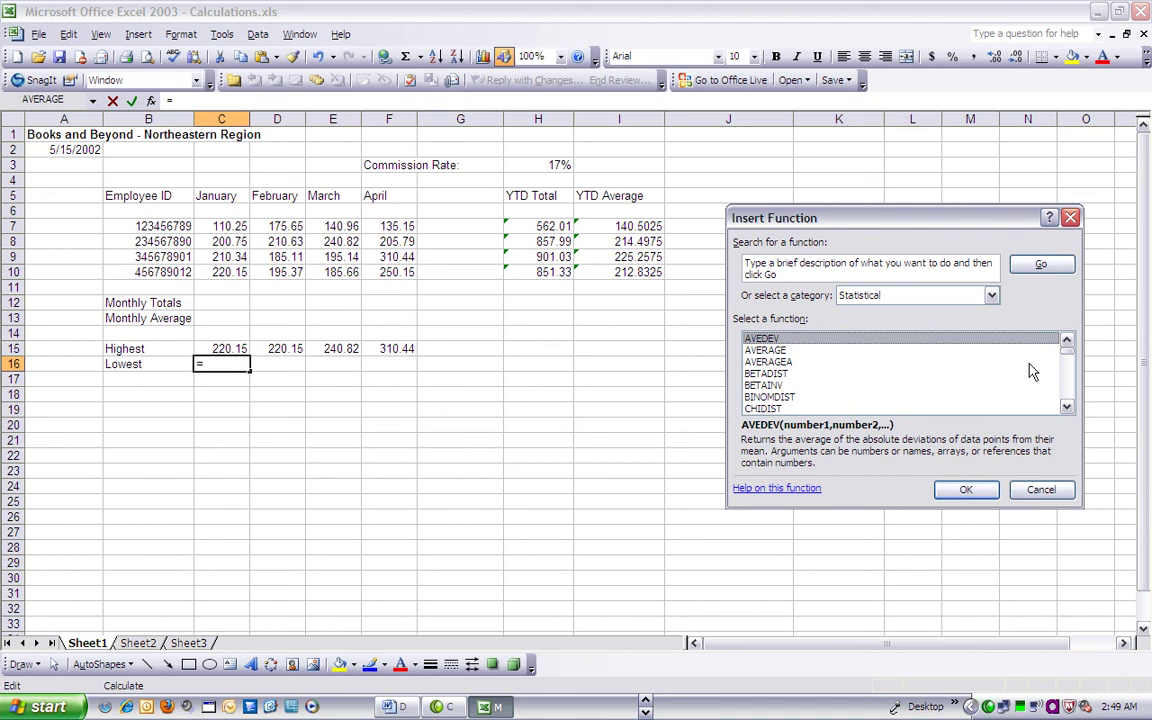
drag(1068, 356, 1068, 382)
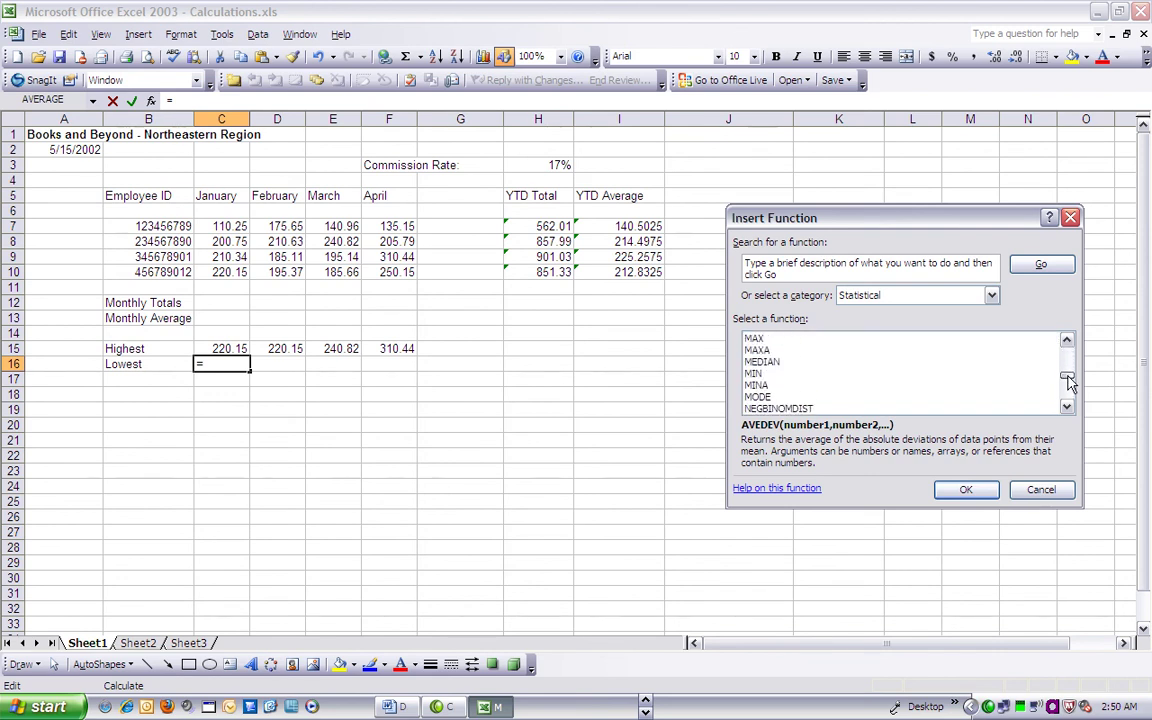
click(756, 374)
double_click(757, 375)
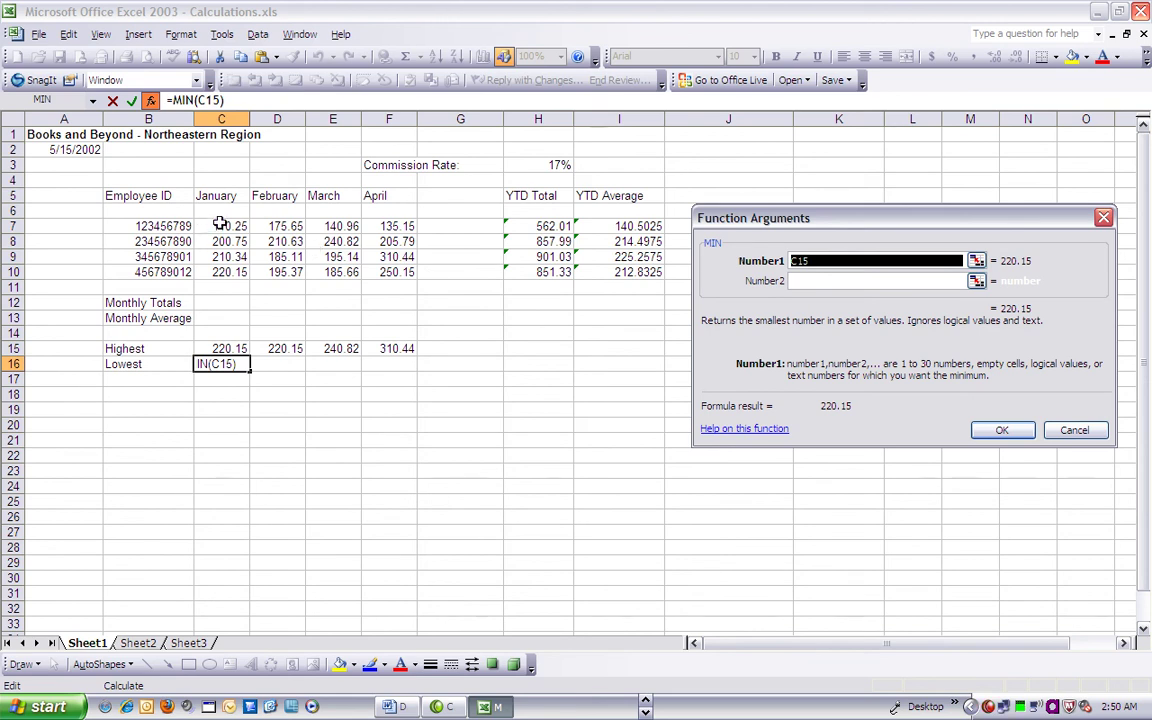
drag(220, 225, 220, 272)
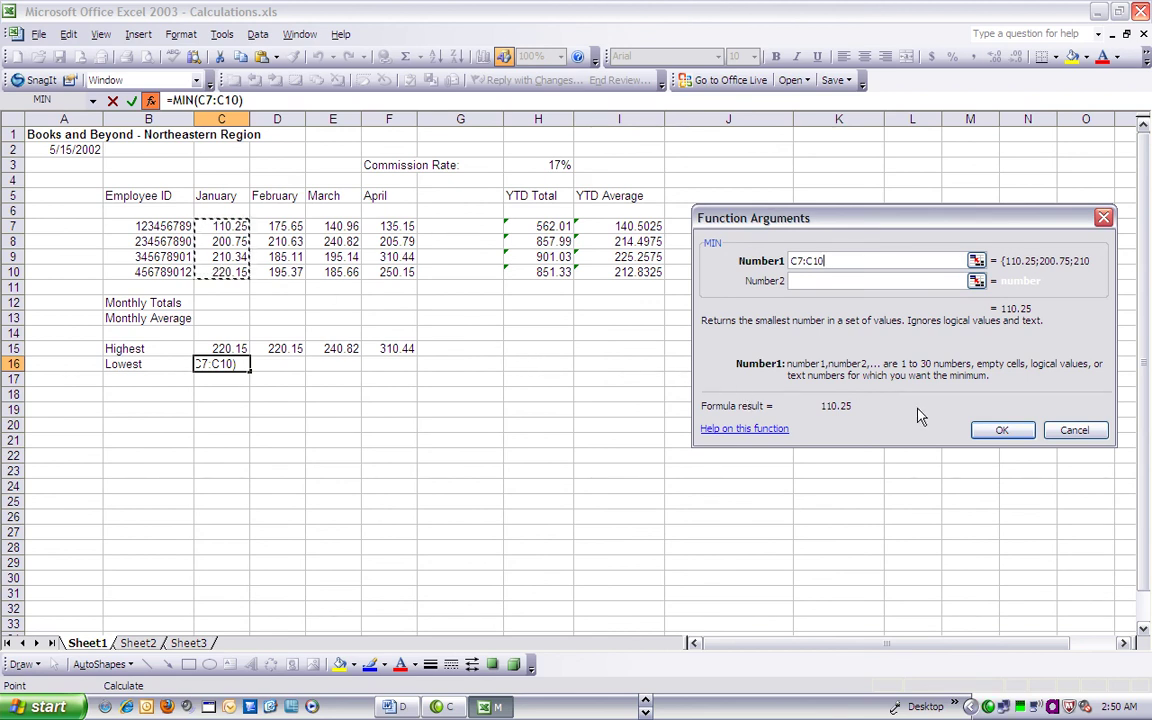
click(996, 433)
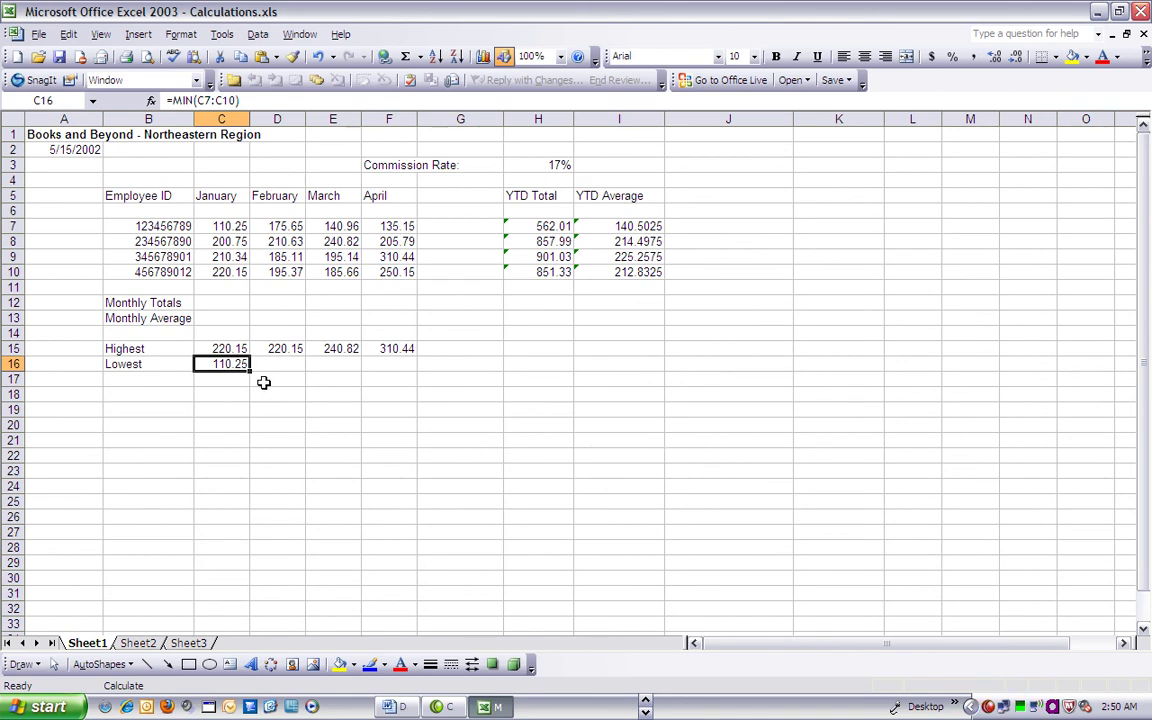
Fill C16's MIN formula right through F16 so February–April show their lowest sales
drag(250, 368, 395, 366)
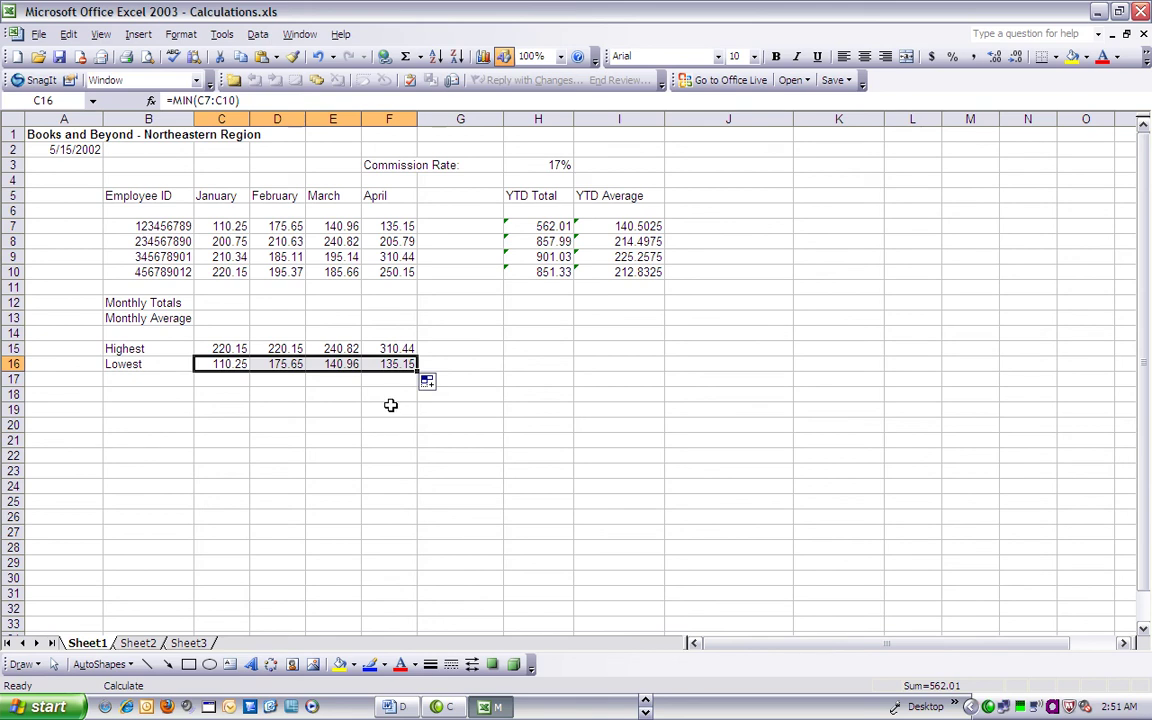
click(385, 406)
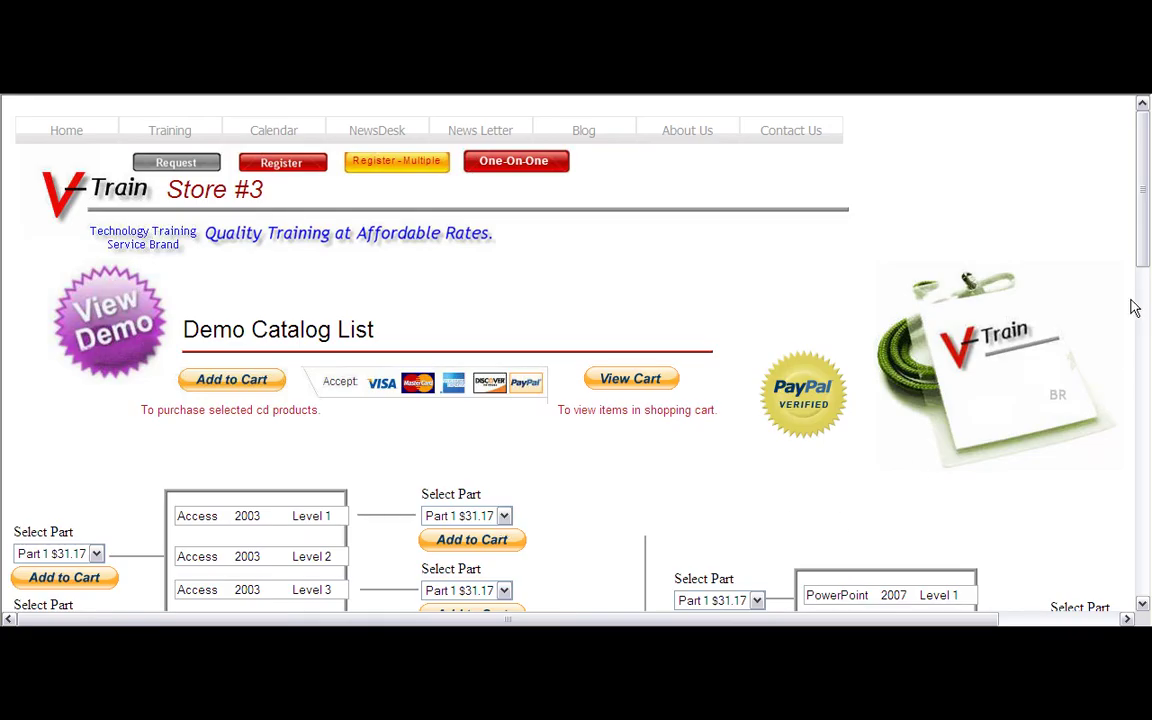
Scroll down the V-Train home page and back up to the top
drag(1145, 262, 1146, 374)
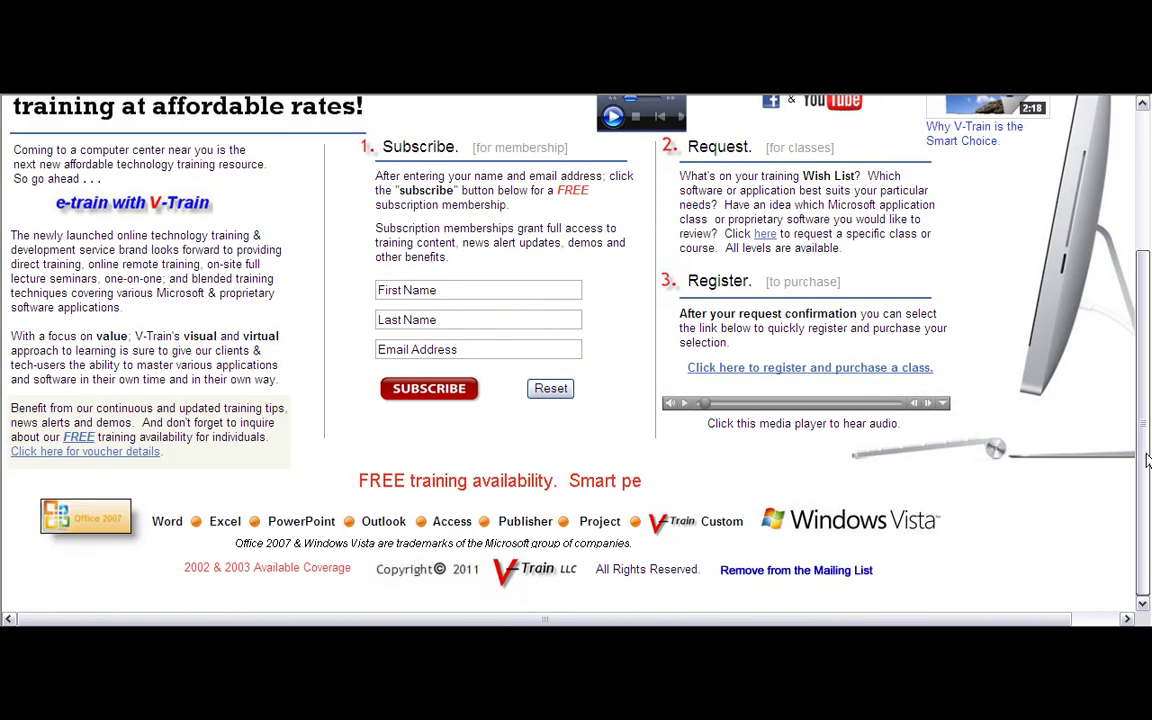
drag(1147, 458, 1136, 312)
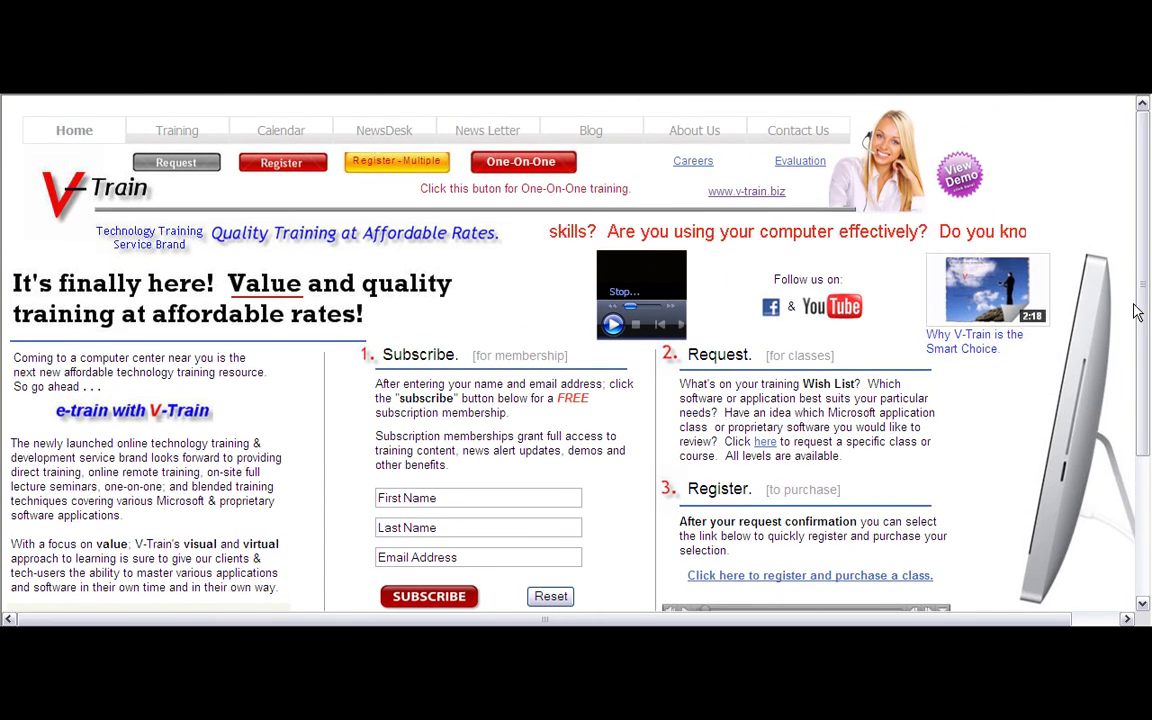